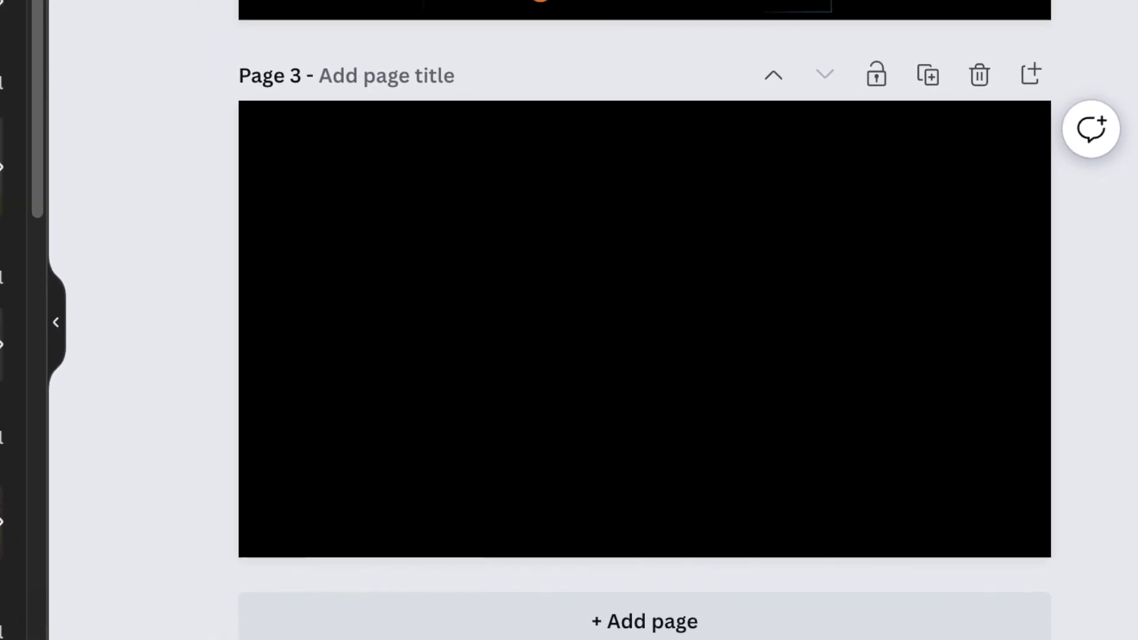
Step: Select the blank black Page 3 and scroll the Elements library down to Frames
click(464, 166)
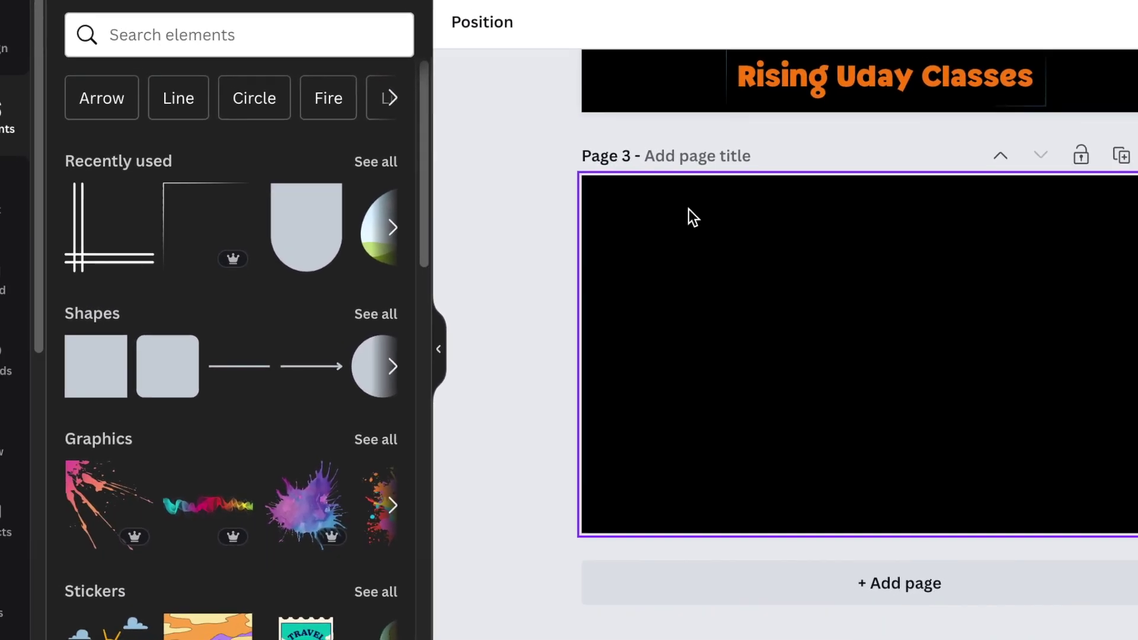
drag(424, 234, 407, 441)
scroll(446, 440, down, 10)
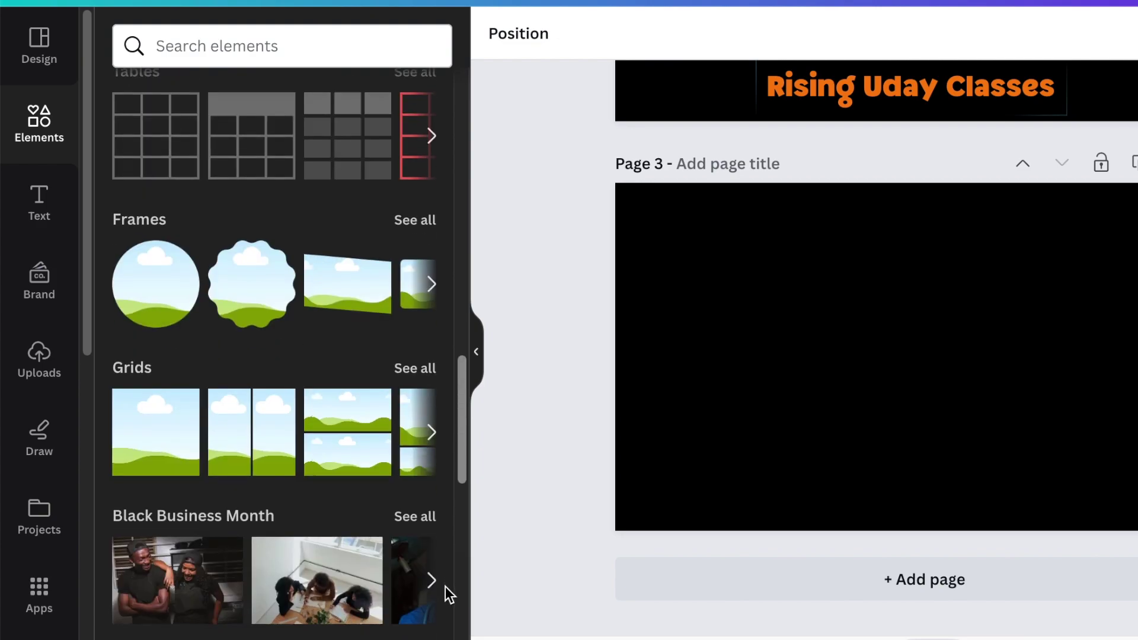
Step: Search frames for 'brush' and add the first brushstroke frame to Page 3
click(415, 225)
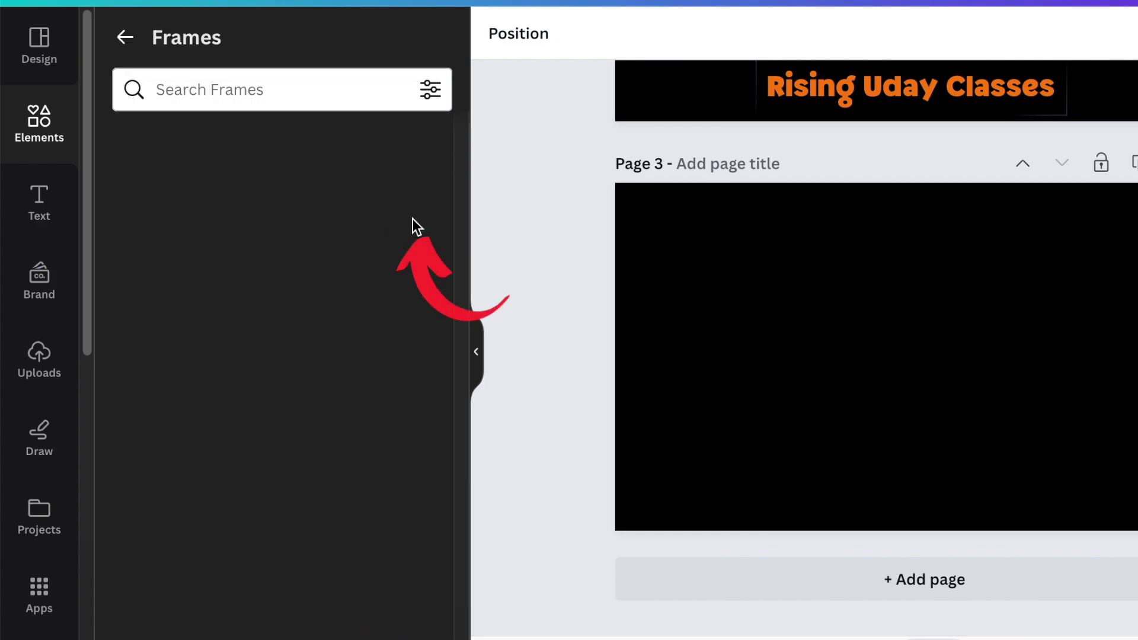
click(218, 92)
text(brush)
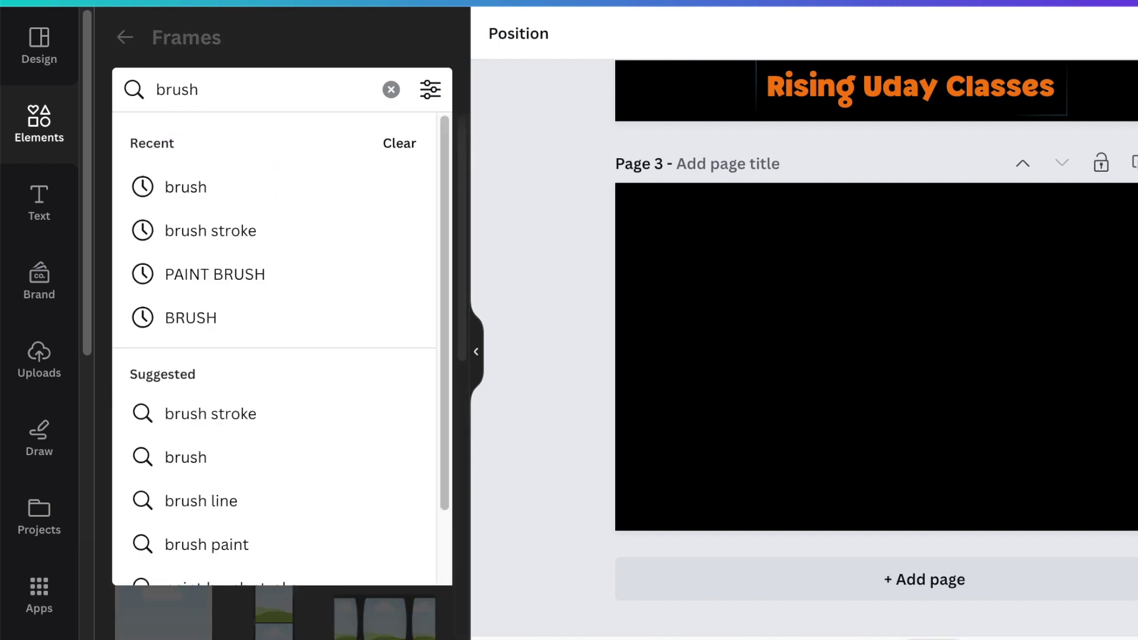
key(Return)
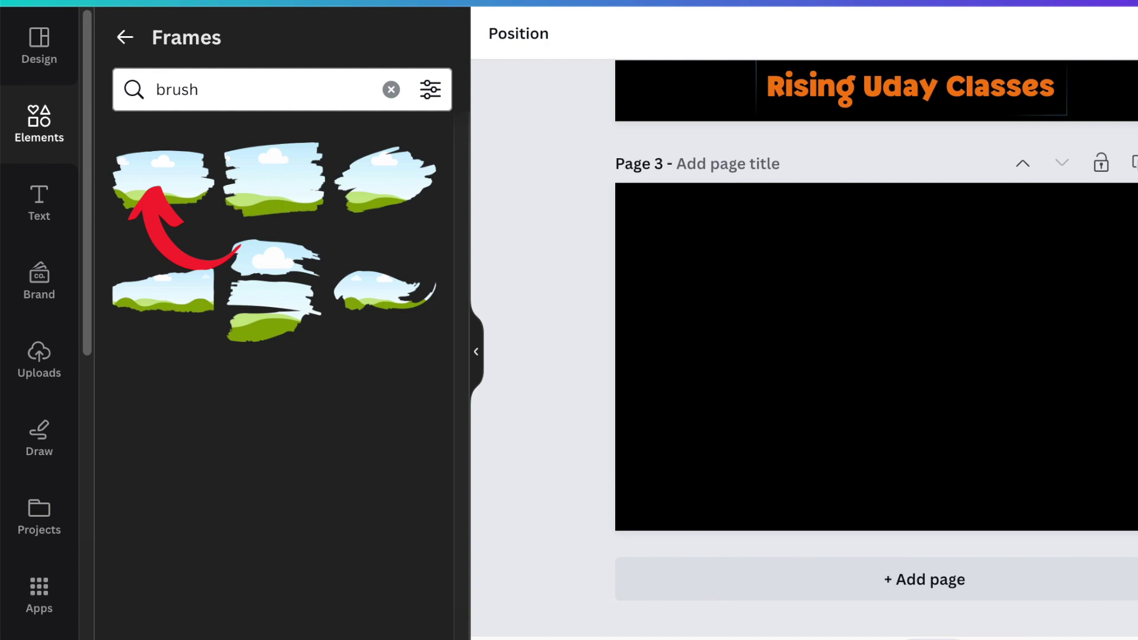
click(178, 188)
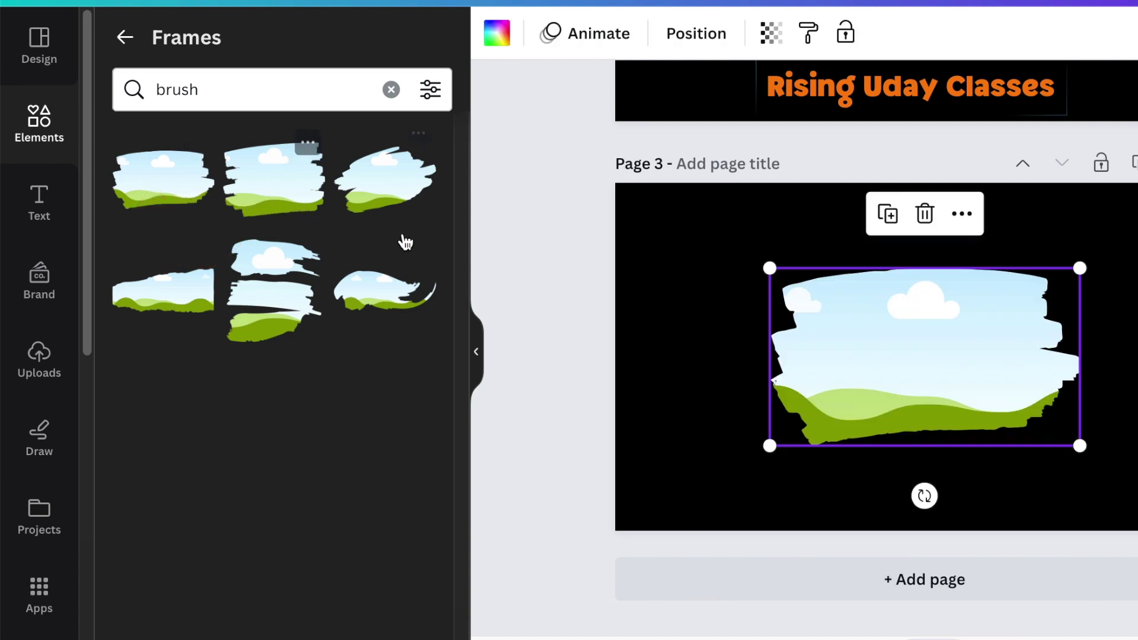
click(392, 89)
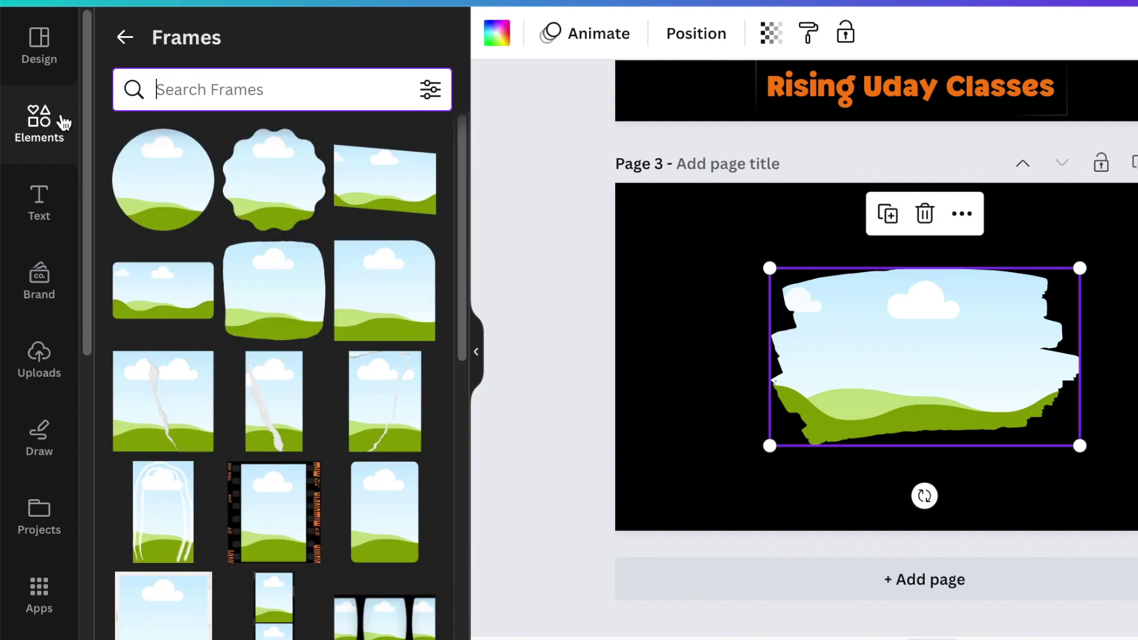
Step: Search all elements for 'brush' and add the rainbow Color Brush Stroke graphic
click(45, 120)
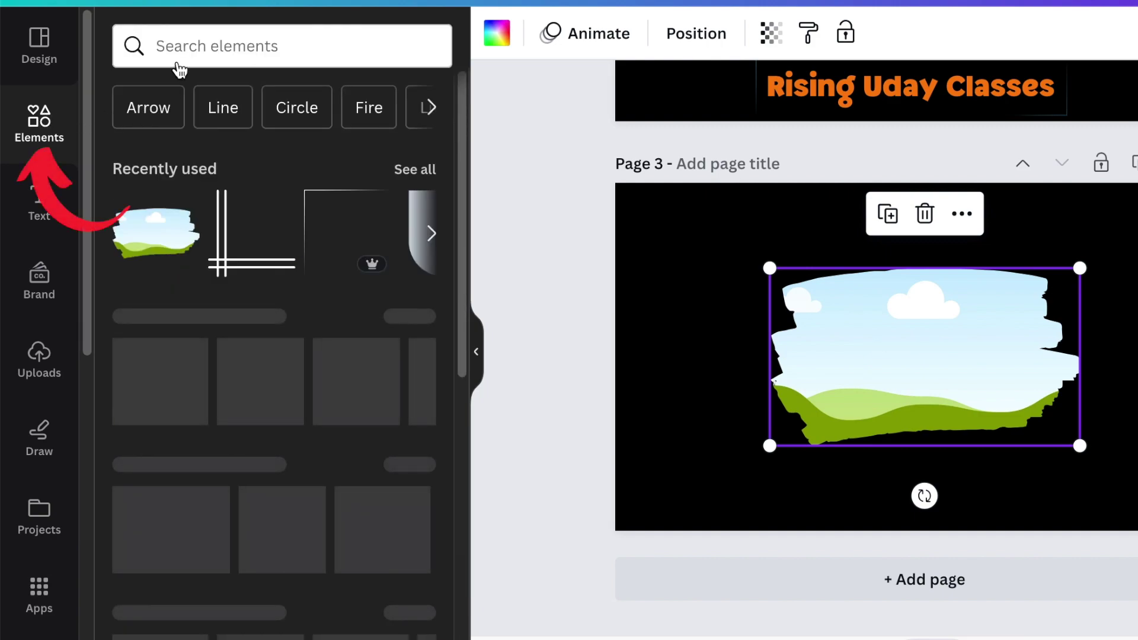
click(181, 40)
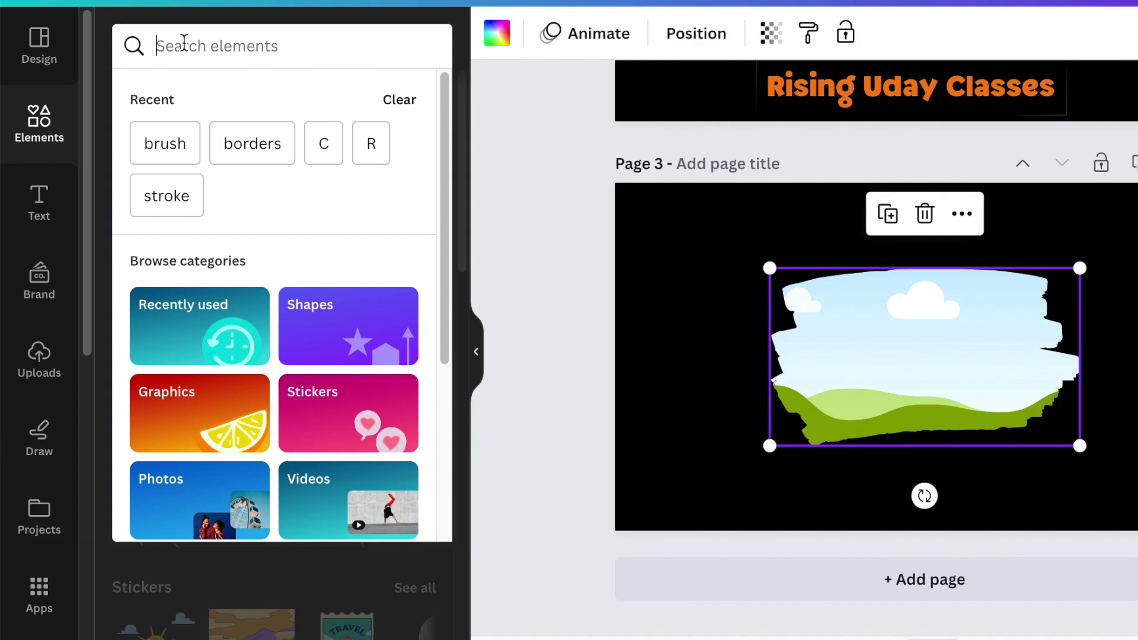
text(brush)
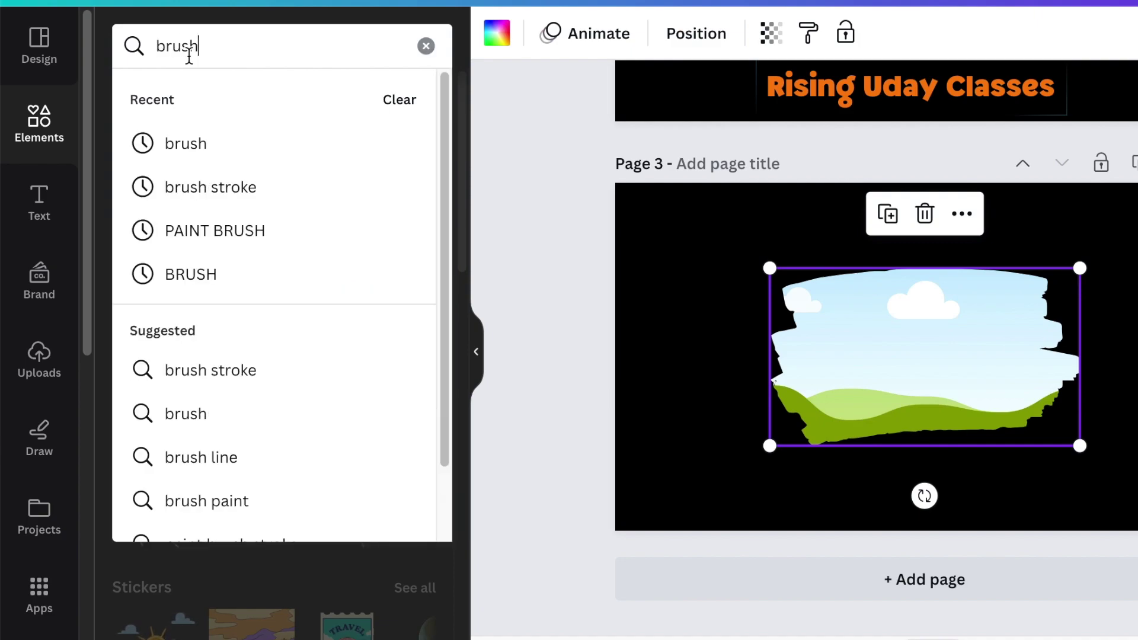
click(186, 144)
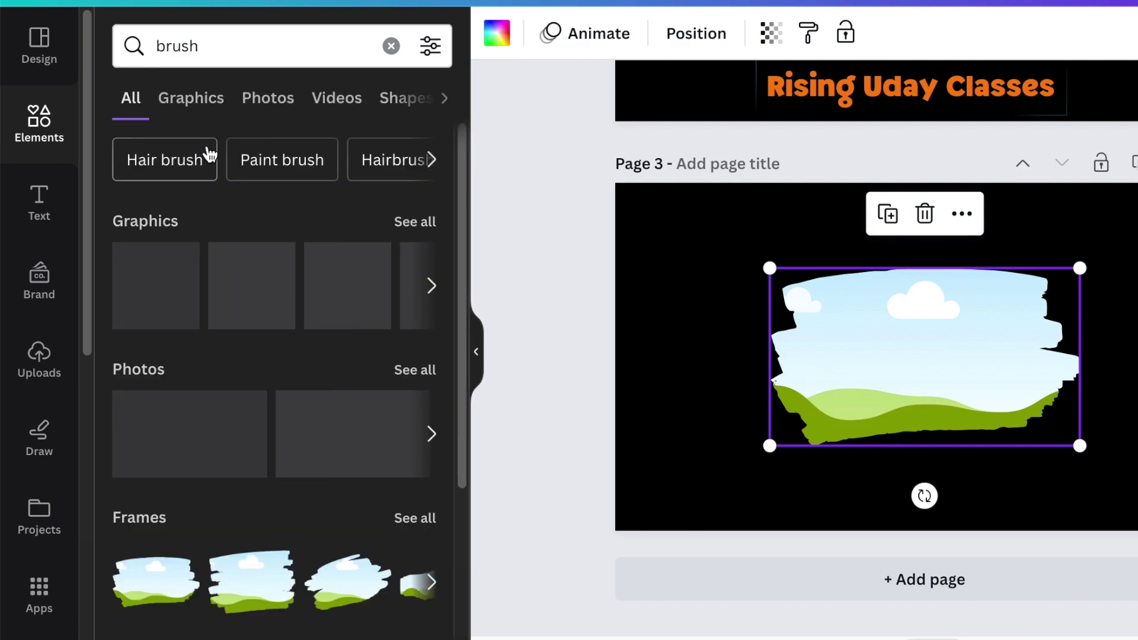
click(417, 223)
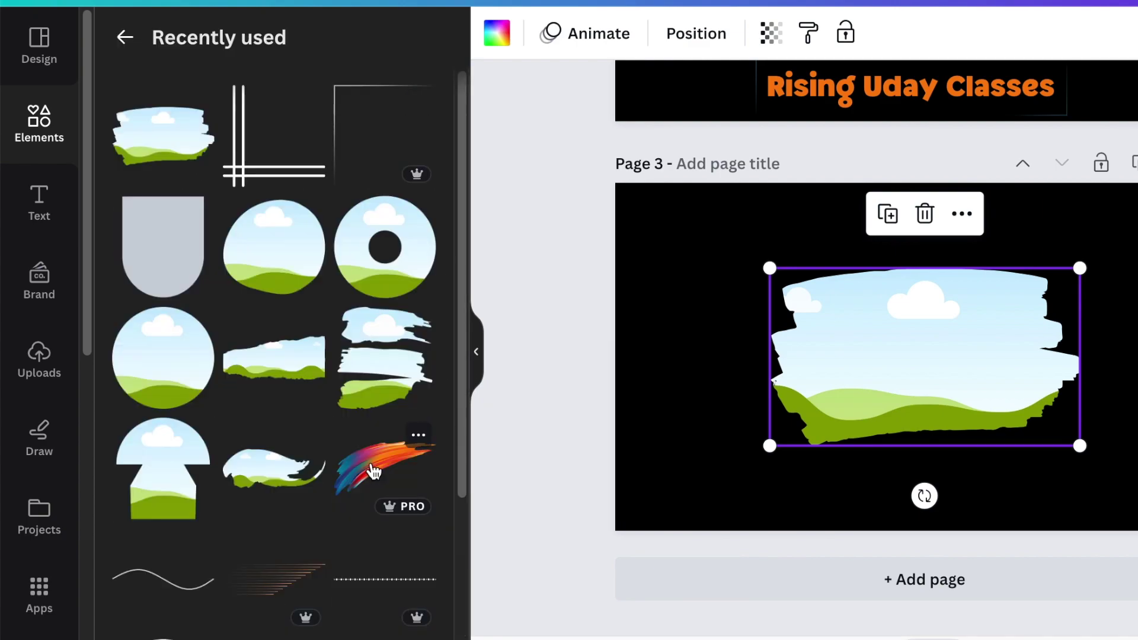
click(374, 472)
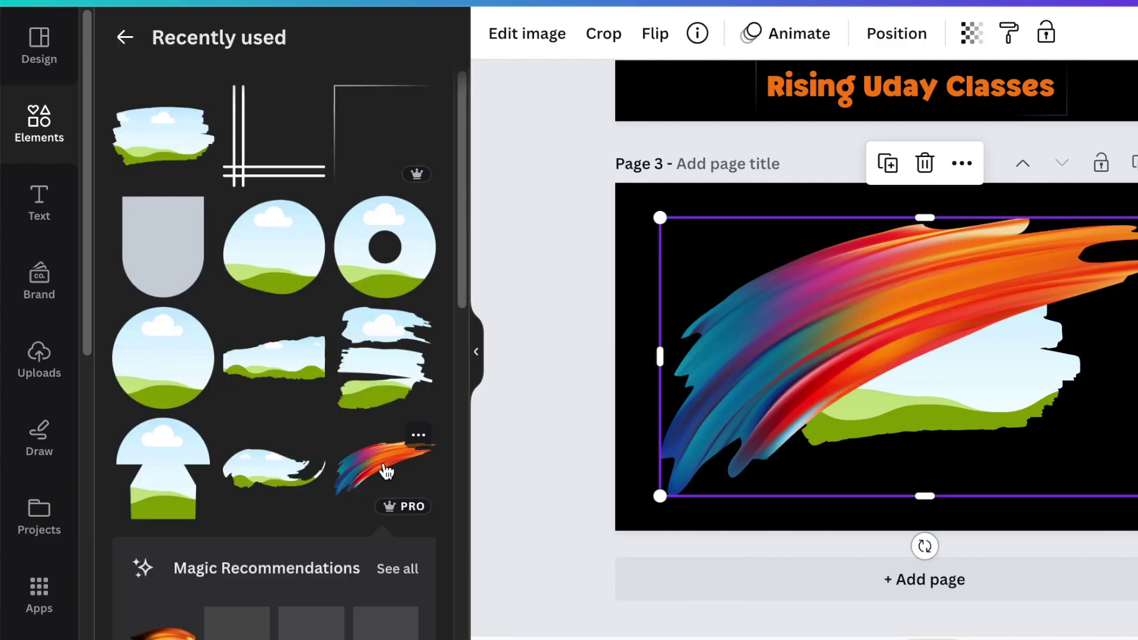
Step: Check the graphic's details, then undo so the brush stroke fills the frame placeholder
click(698, 33)
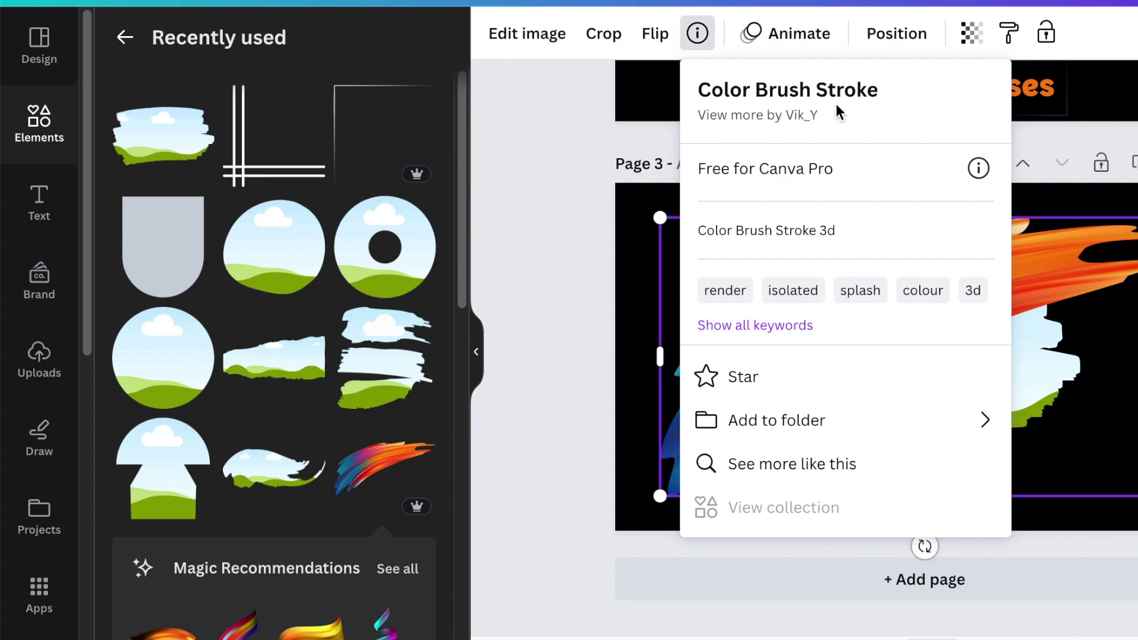
click(563, 301)
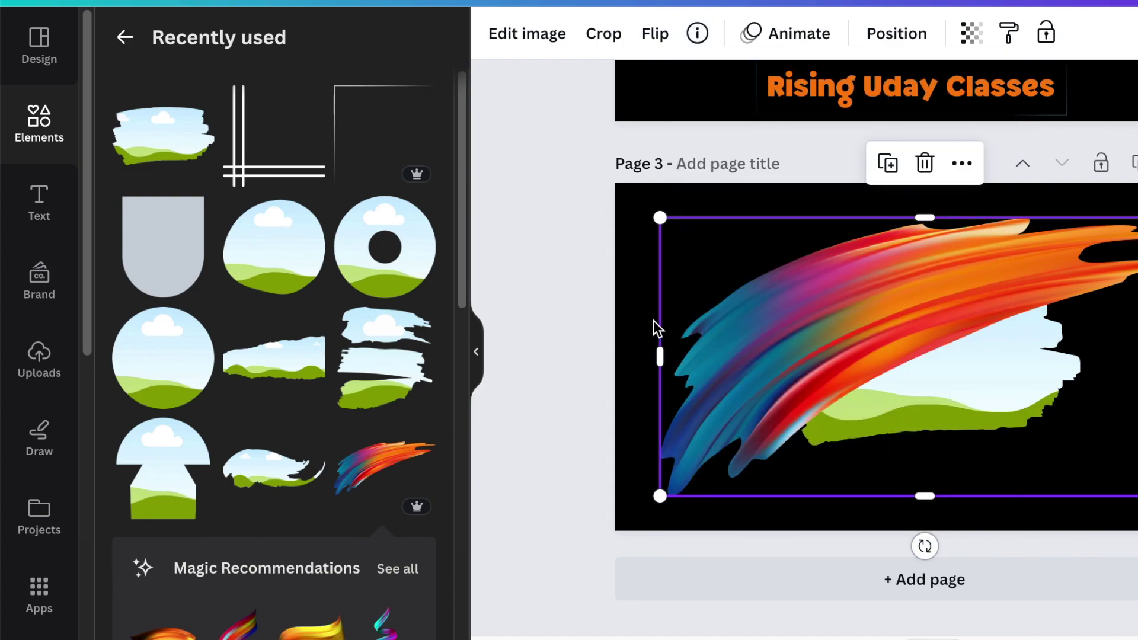
key(ctrl+z)
click(720, 373)
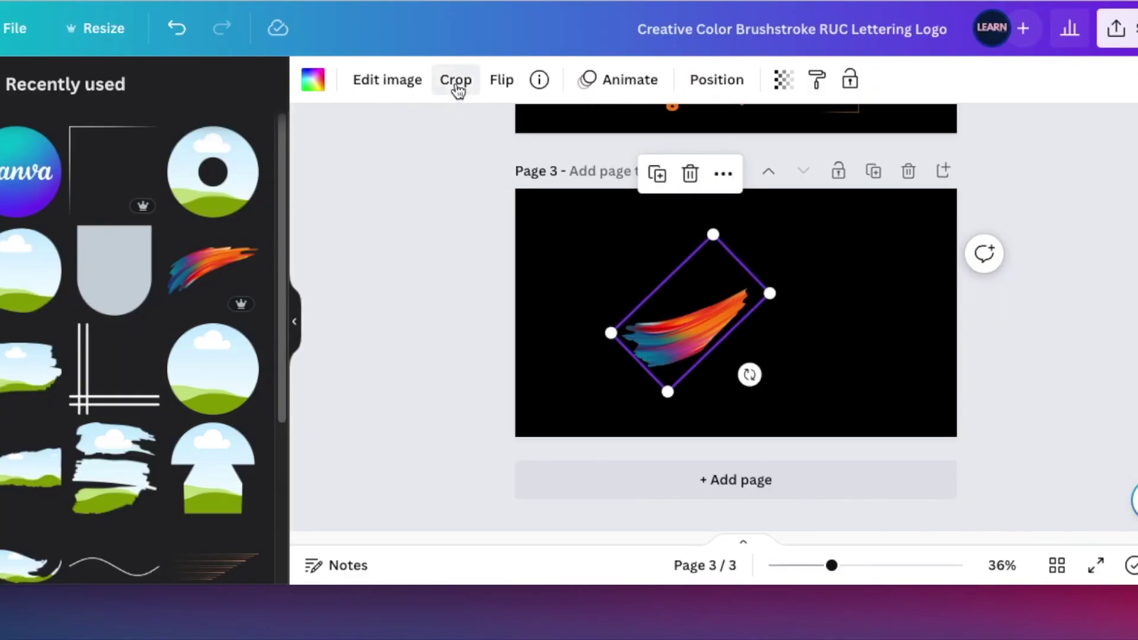
click(454, 81)
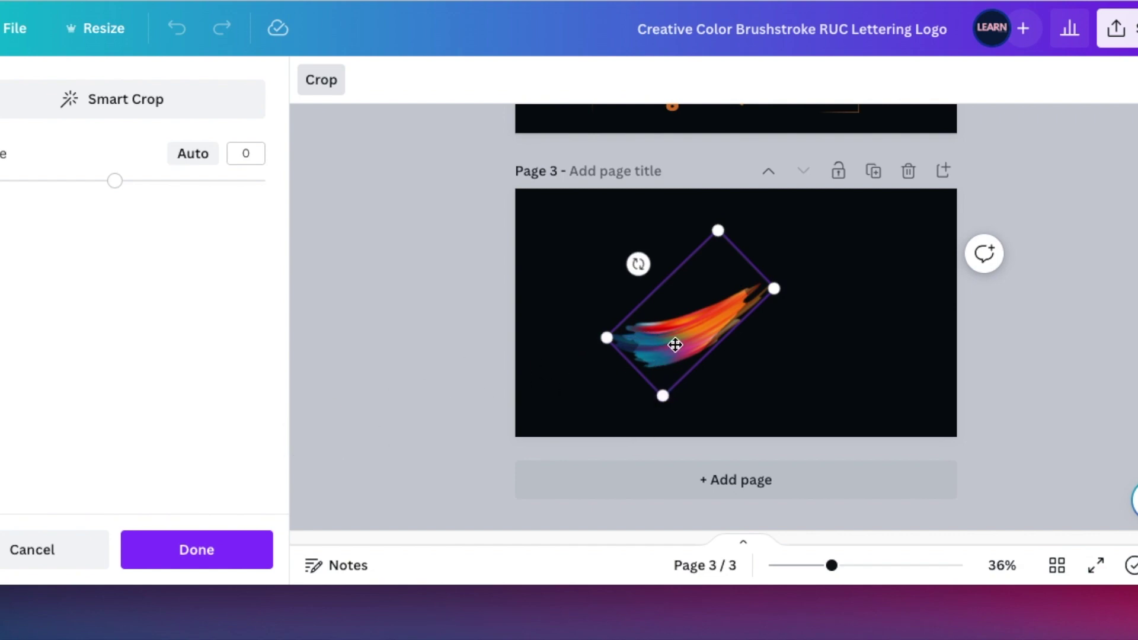
mouse_move(675, 345)
mouse_down()
mouse_move(749, 328)
mouse_move(708, 332)
mouse_up()
drag(776, 288, 857, 272)
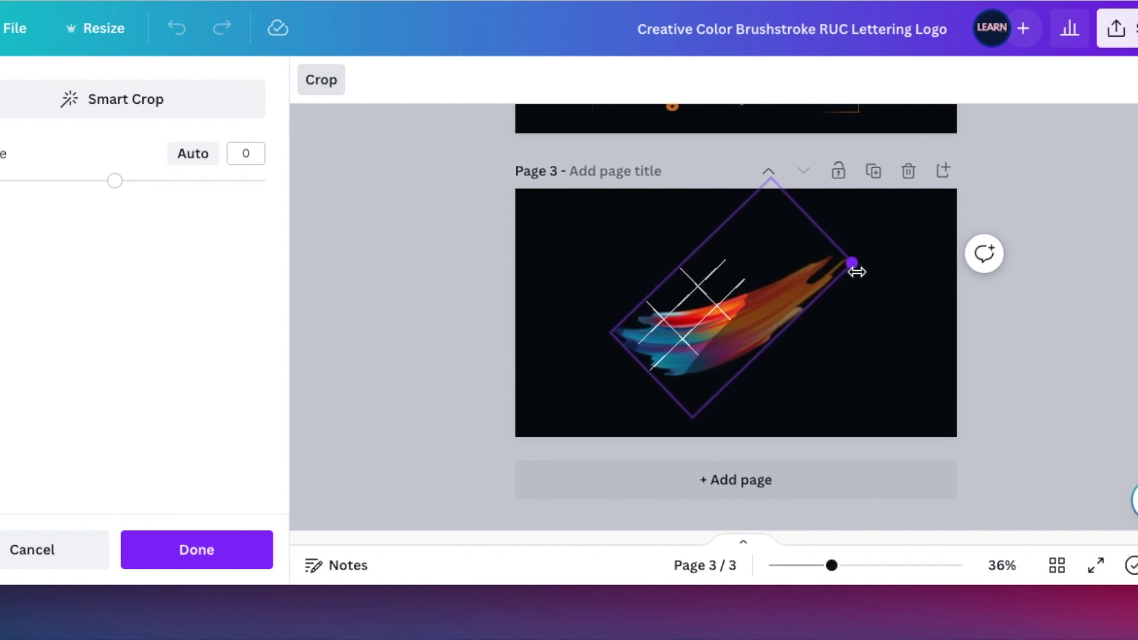
drag(790, 326, 654, 341)
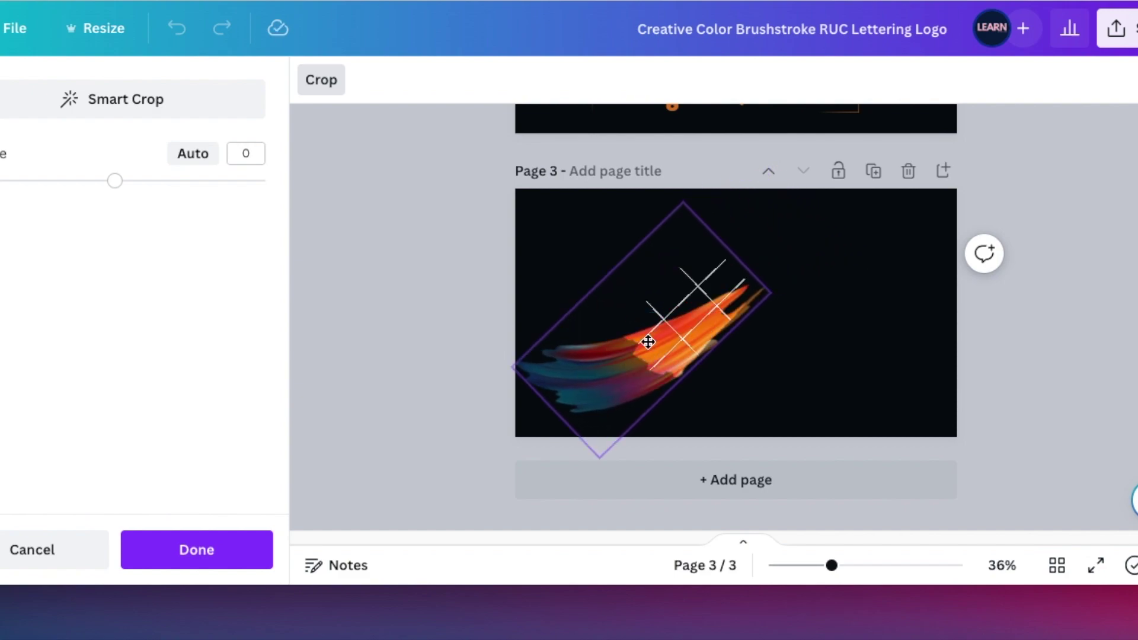
click(265, 542)
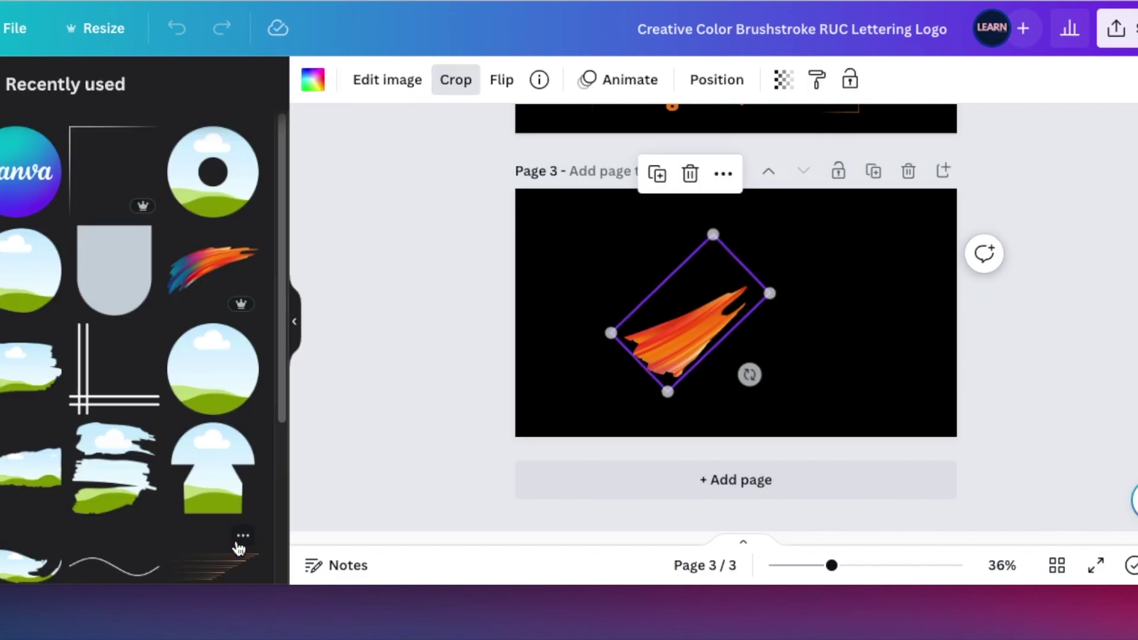
click(553, 373)
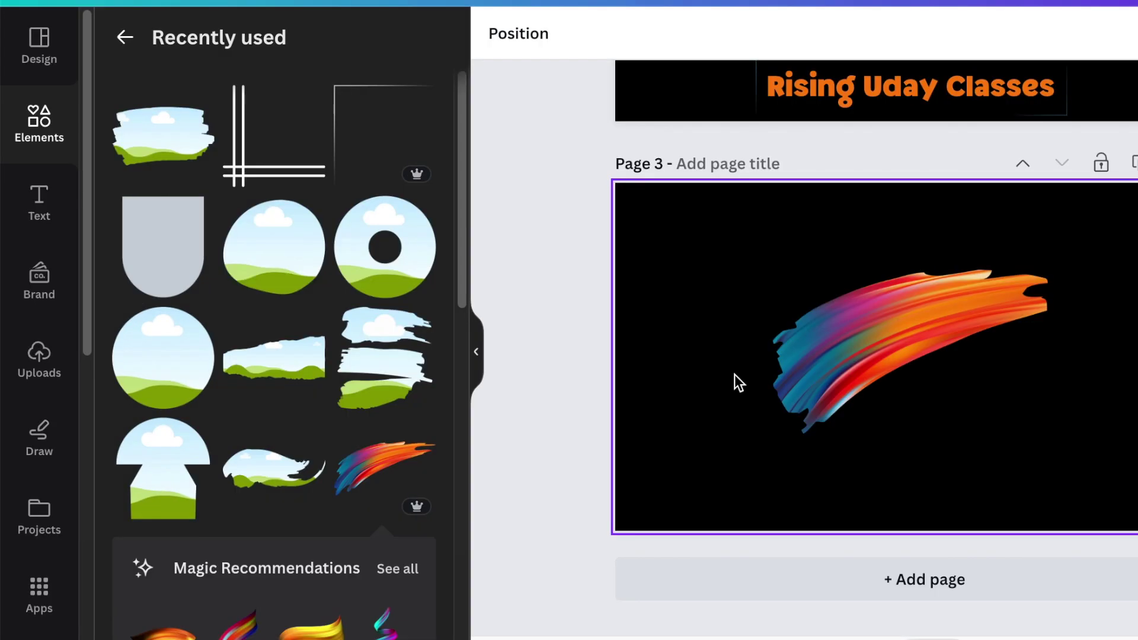
click(808, 385)
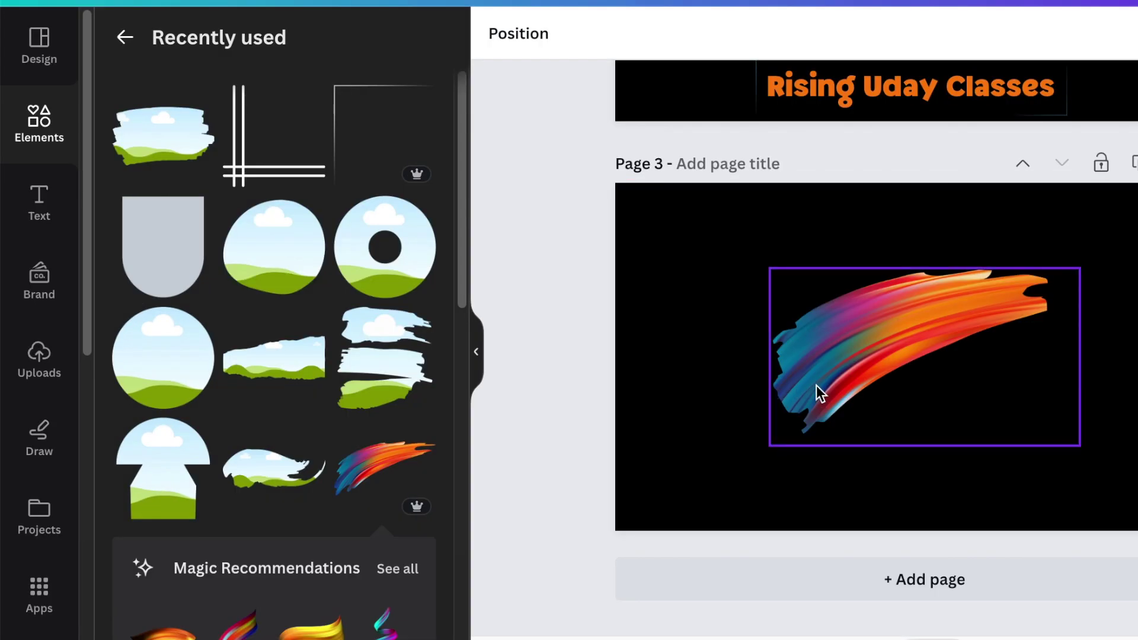
click(816, 386)
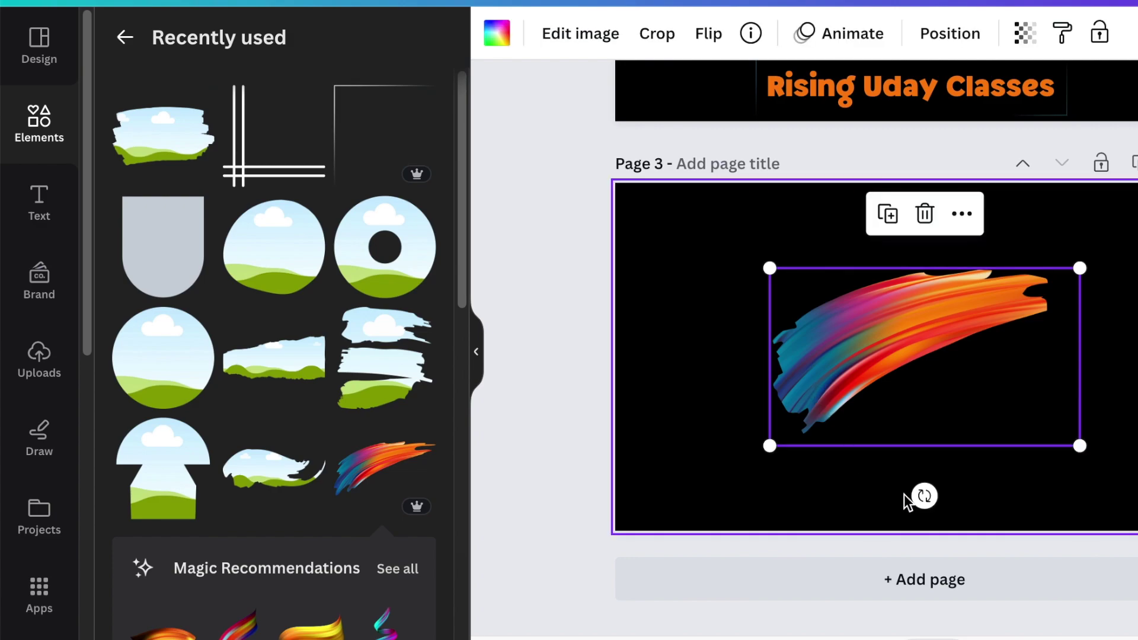
Step: Shrink the rainbow stroke, tilt it to about -57°, and flip it horizontally and vertically
mouse_move(1080, 266)
mouse_down()
mouse_move(971, 310)
mouse_move(967, 332)
mouse_up()
mouse_move(868, 497)
mouse_down()
mouse_move(902, 493)
mouse_move(956, 446)
mouse_up()
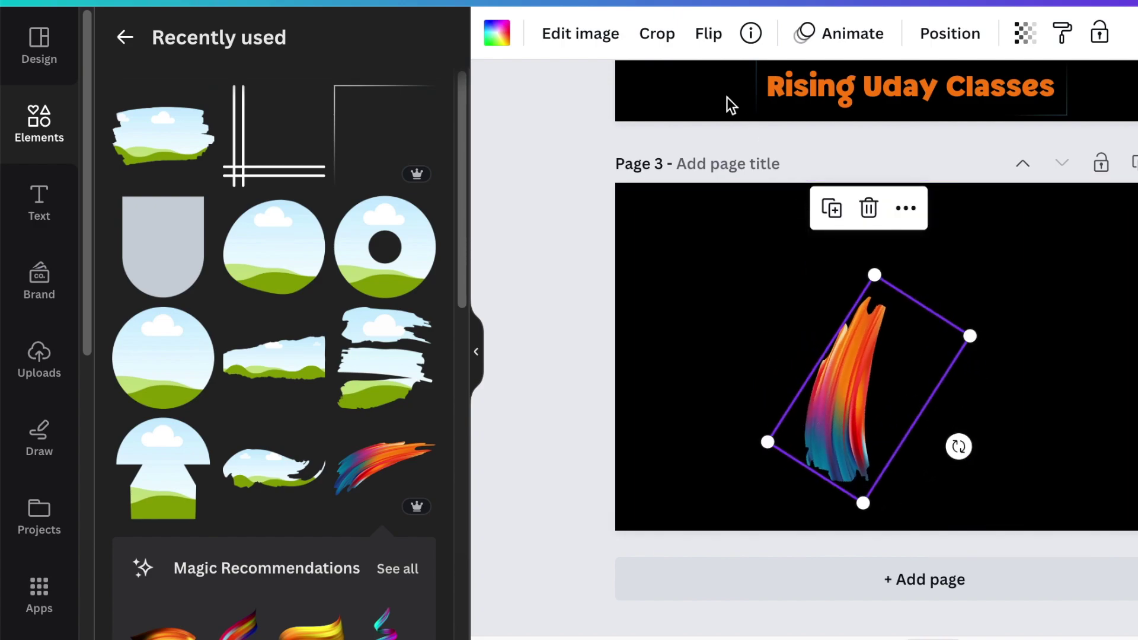
click(709, 34)
click(764, 91)
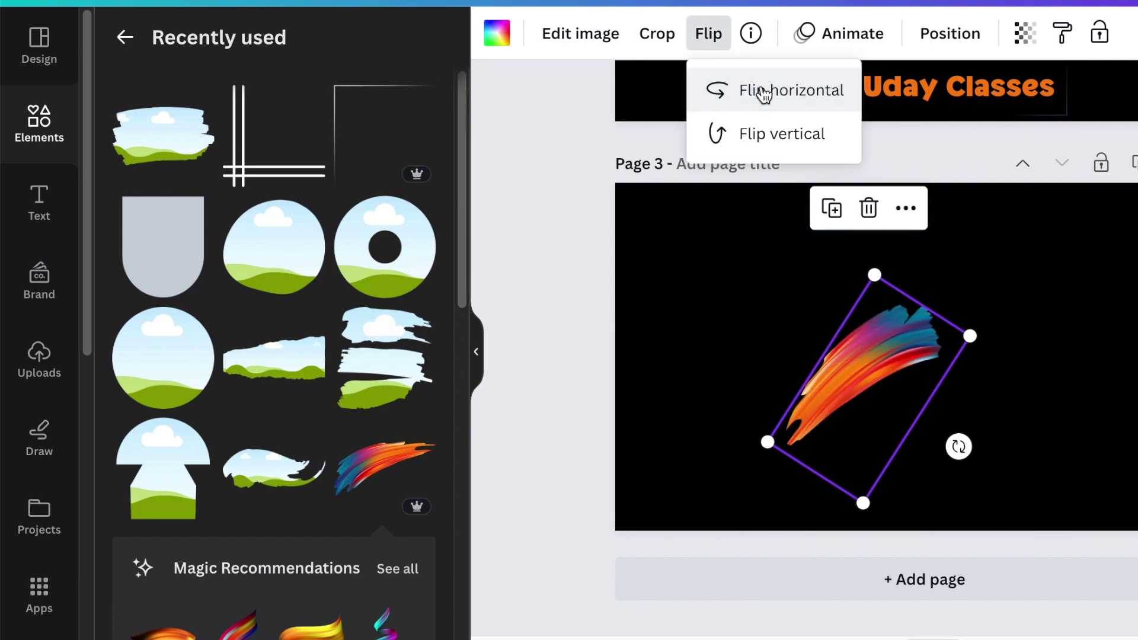
click(764, 92)
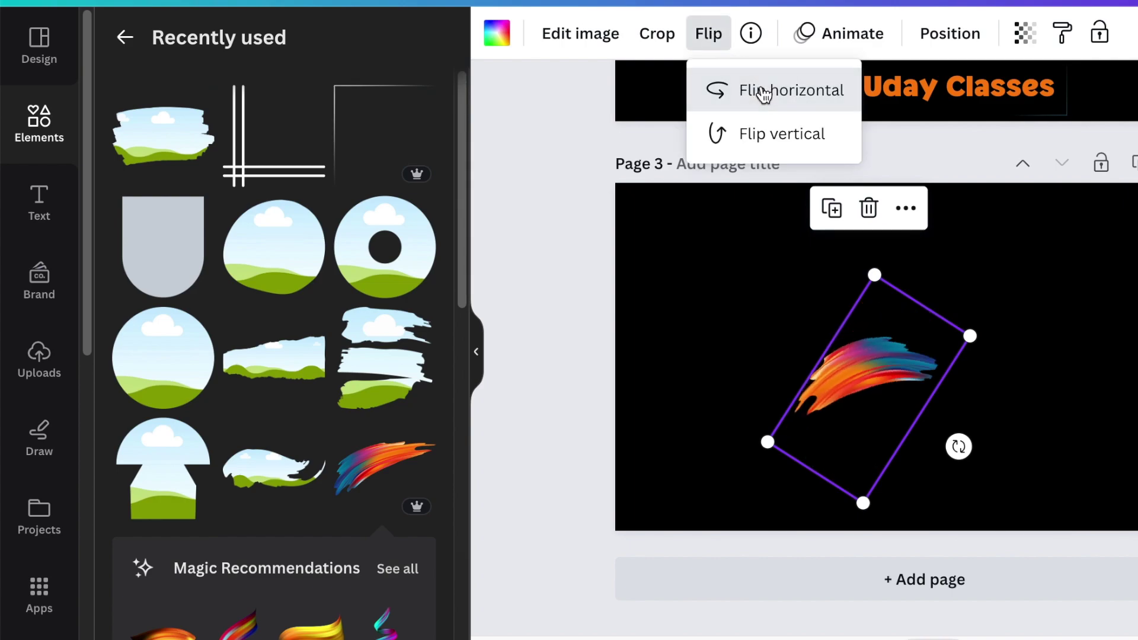
click(772, 136)
Step: Rotate and resize the stroke, then set two copies leaning together into an inverted V
mouse_move(959, 447)
mouse_down()
mouse_move(925, 374)
mouse_move(923, 386)
mouse_move(859, 411)
mouse_move(745, 407)
mouse_up()
drag(734, 259, 716, 309)
drag(836, 378, 825, 357)
drag(742, 440, 702, 444)
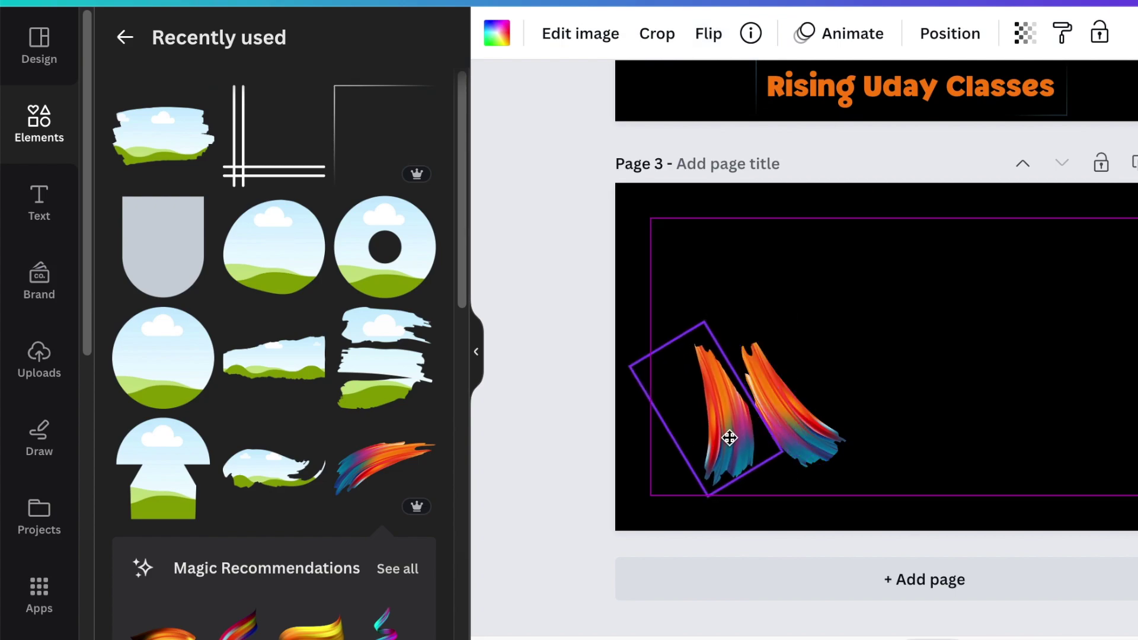
mouse_move(788, 361)
mouse_down()
mouse_move(788, 419)
mouse_move(783, 406)
mouse_move(778, 419)
mouse_up()
click(928, 398)
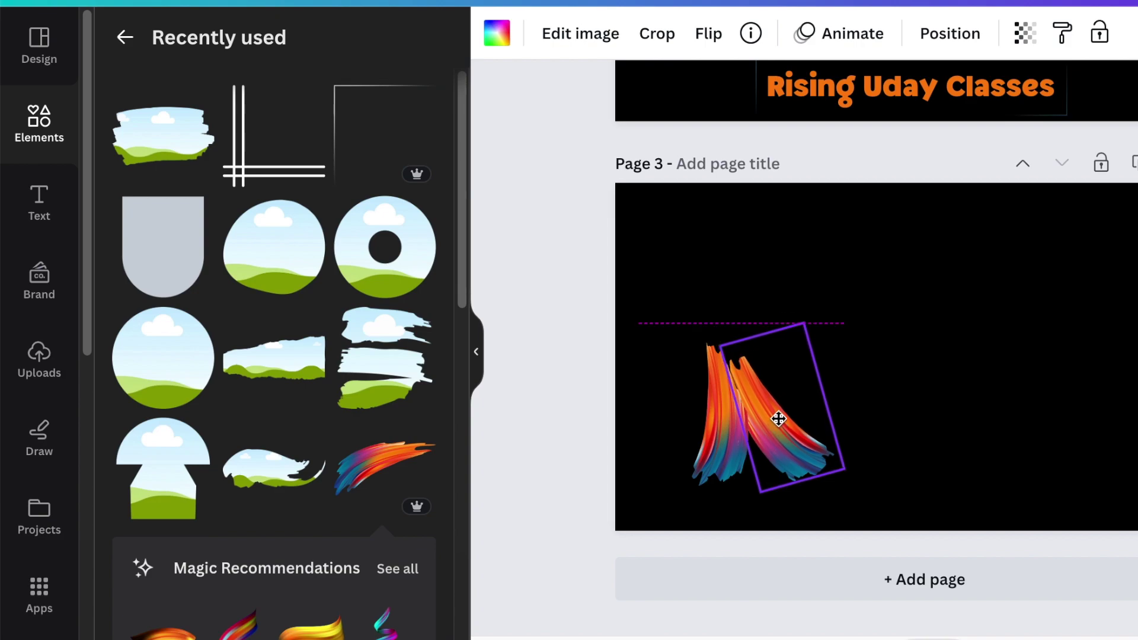
drag(778, 419, 778, 419)
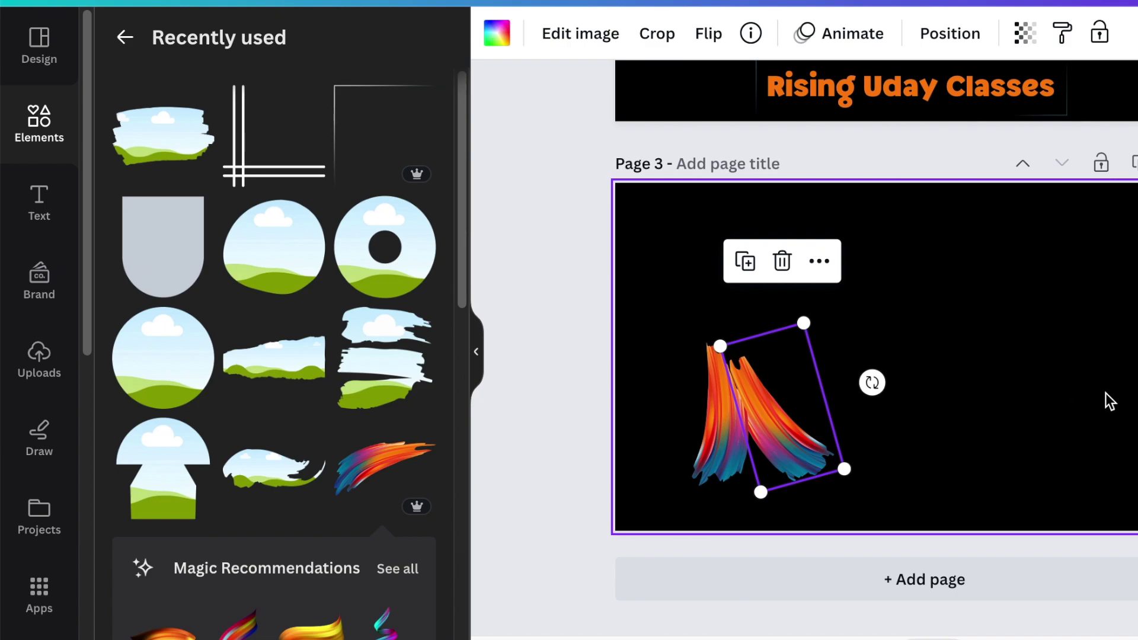
Step: Add a round frame right of the peak, fill it with the rainbow brush, rotate about 114°
click(1092, 265)
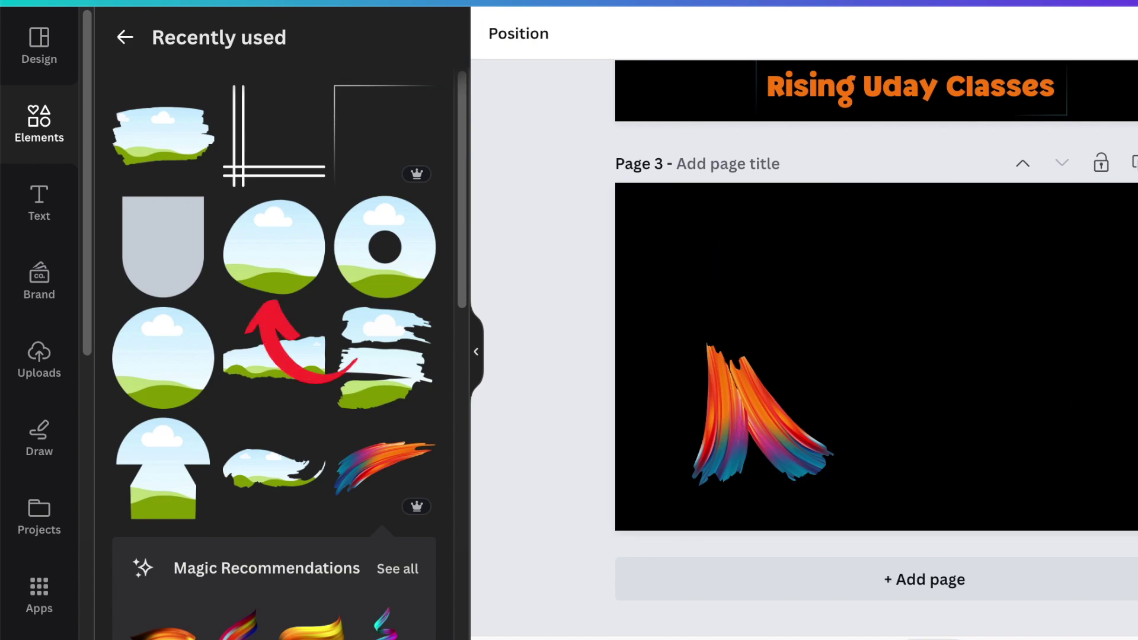
click(260, 246)
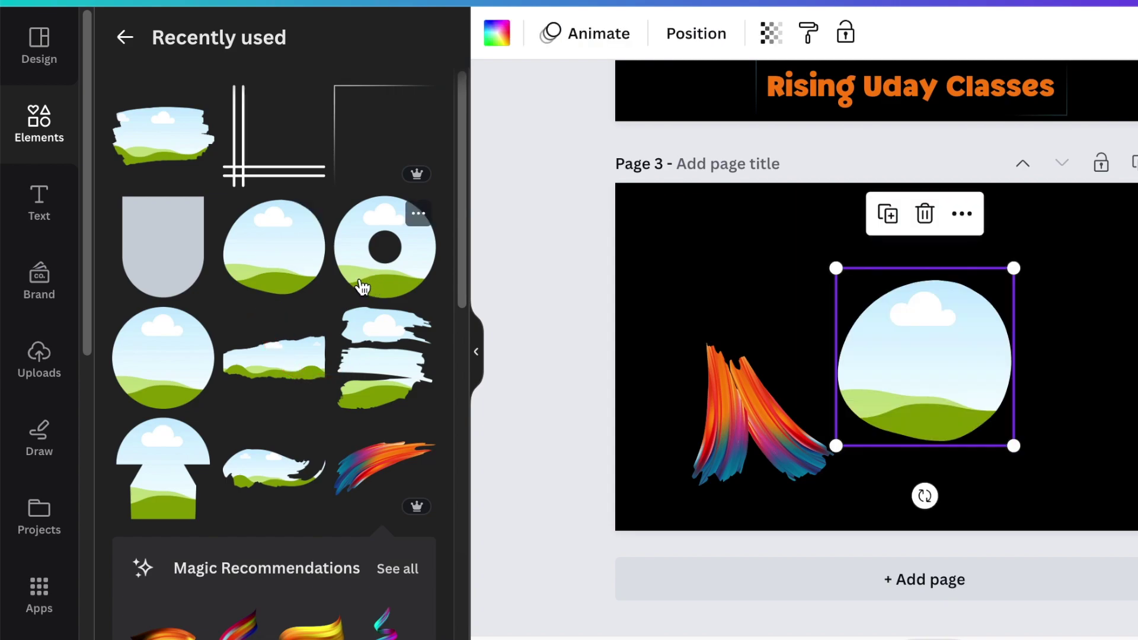
mouse_move(389, 471)
mouse_down()
mouse_move(867, 407)
mouse_move(940, 380)
mouse_move(945, 353)
mouse_up()
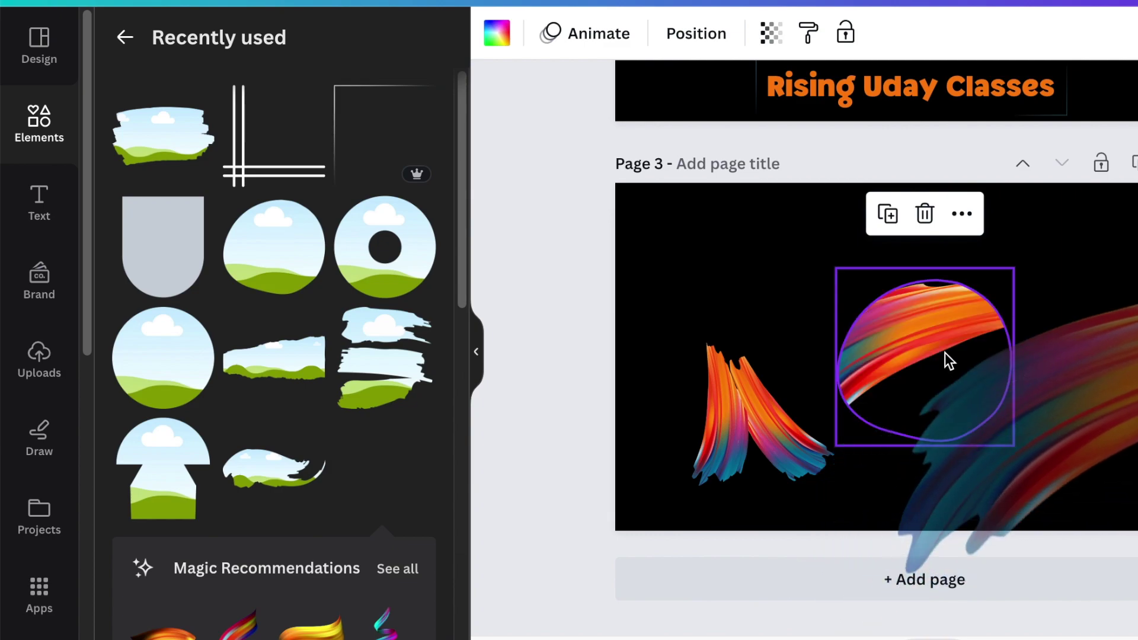
drag(945, 354, 946, 355)
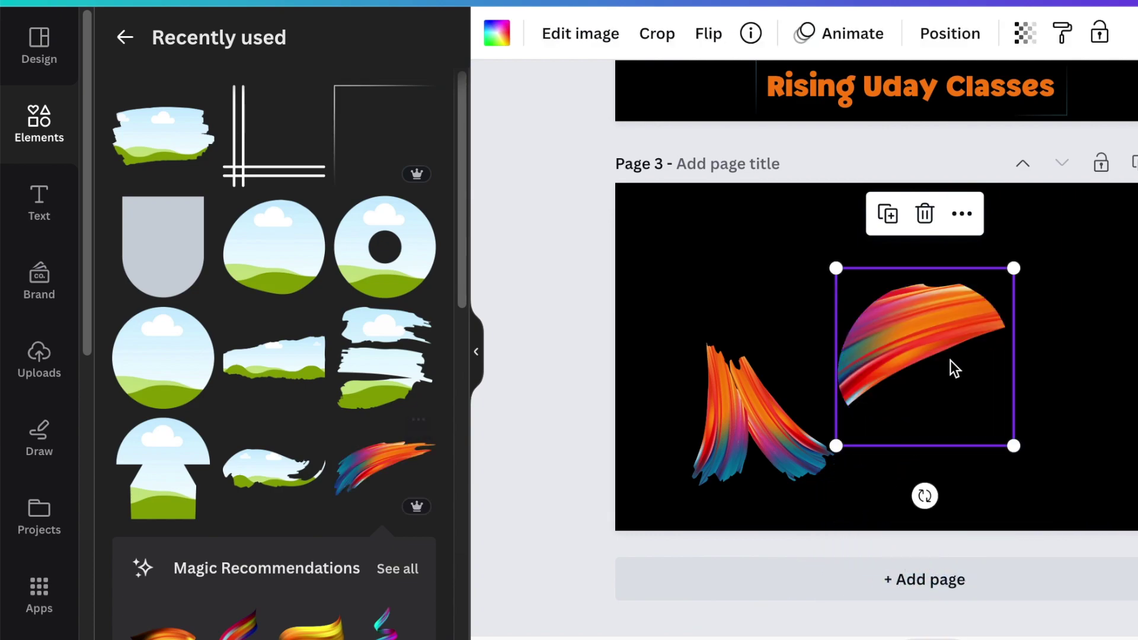
mouse_move(925, 497)
mouse_down()
mouse_move(864, 491)
mouse_move(775, 437)
mouse_move(694, 356)
mouse_move(656, 275)
mouse_move(658, 255)
mouse_move(687, 237)
mouse_up()
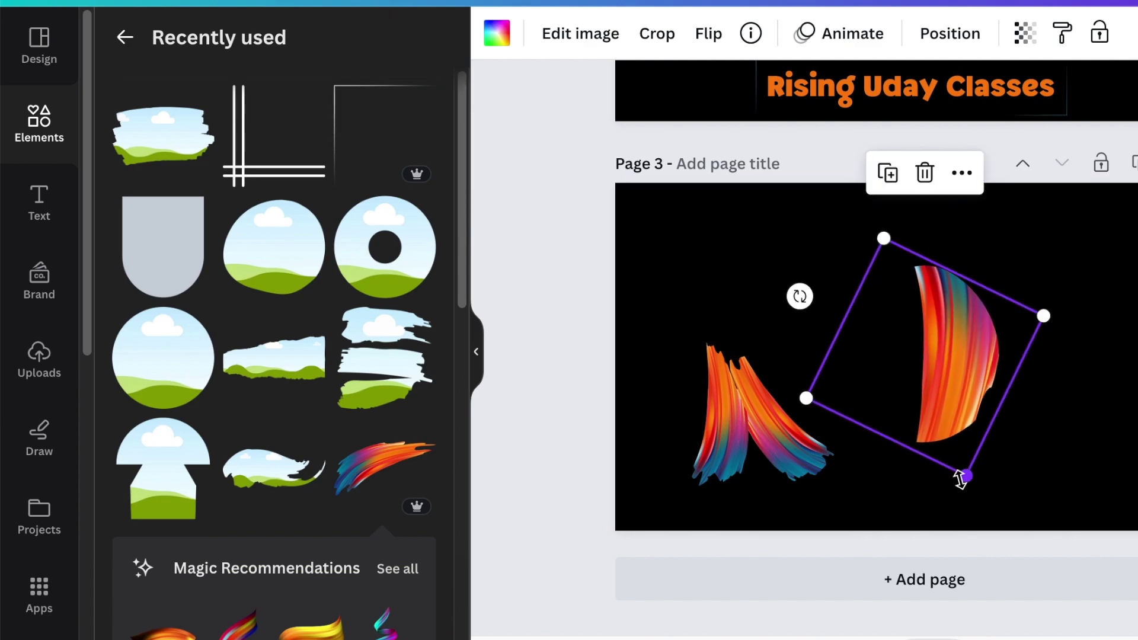
Step: Shrink the curved stroke, move it onto the left stroke, and tilt it to about 110°
drag(961, 467, 935, 396)
mouse_move(942, 353)
mouse_down()
mouse_move(917, 338)
mouse_move(744, 363)
mouse_up()
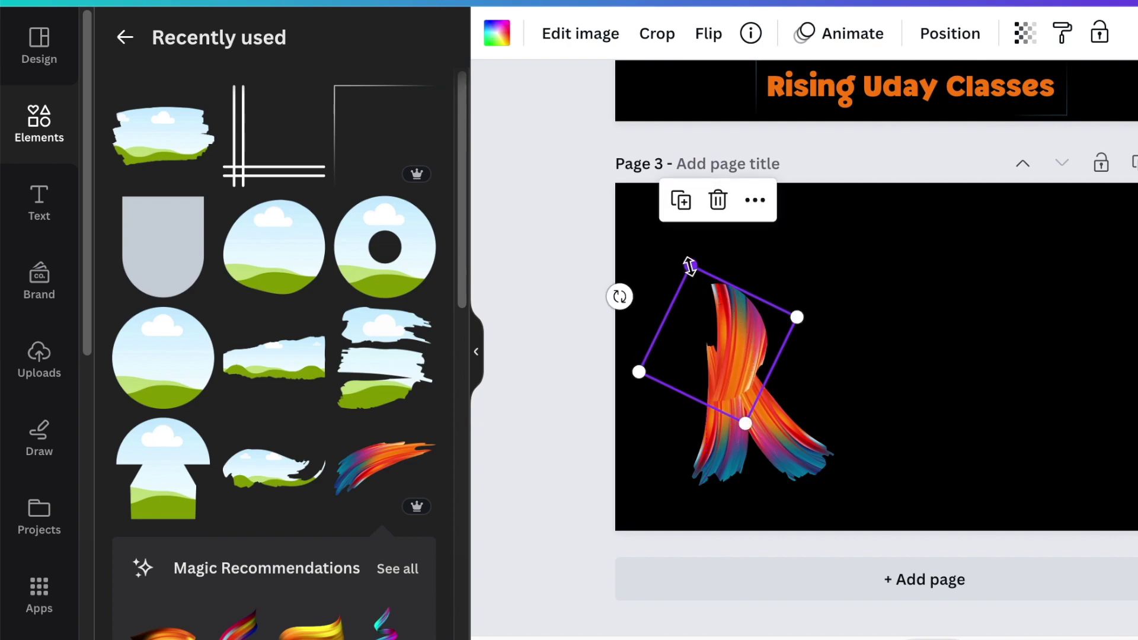
drag(620, 296, 631, 310)
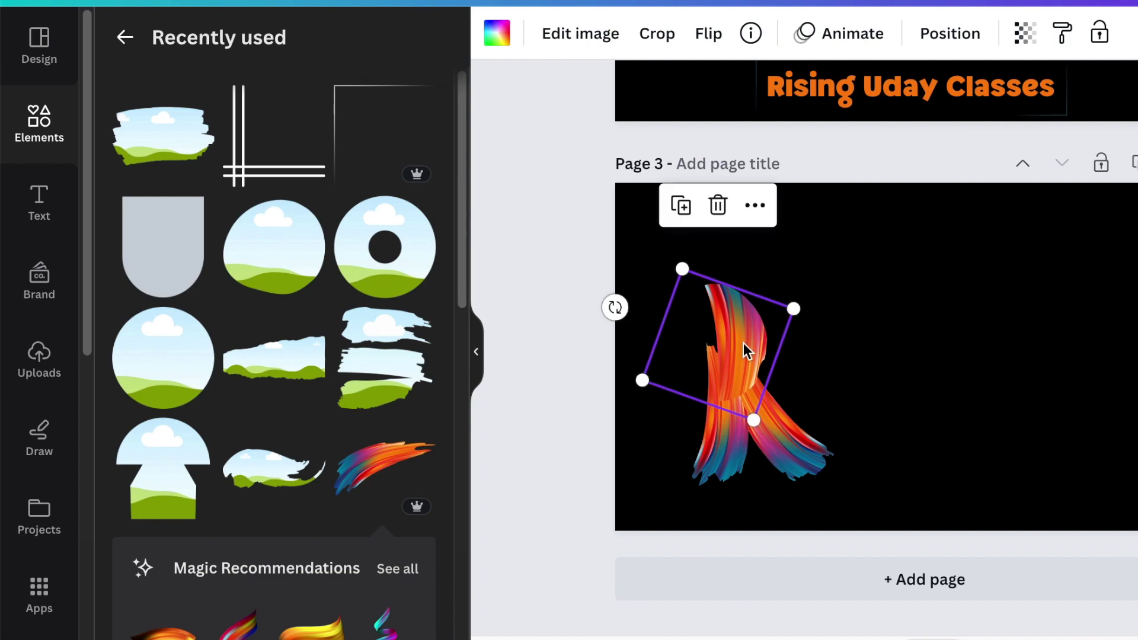
drag(746, 349, 734, 350)
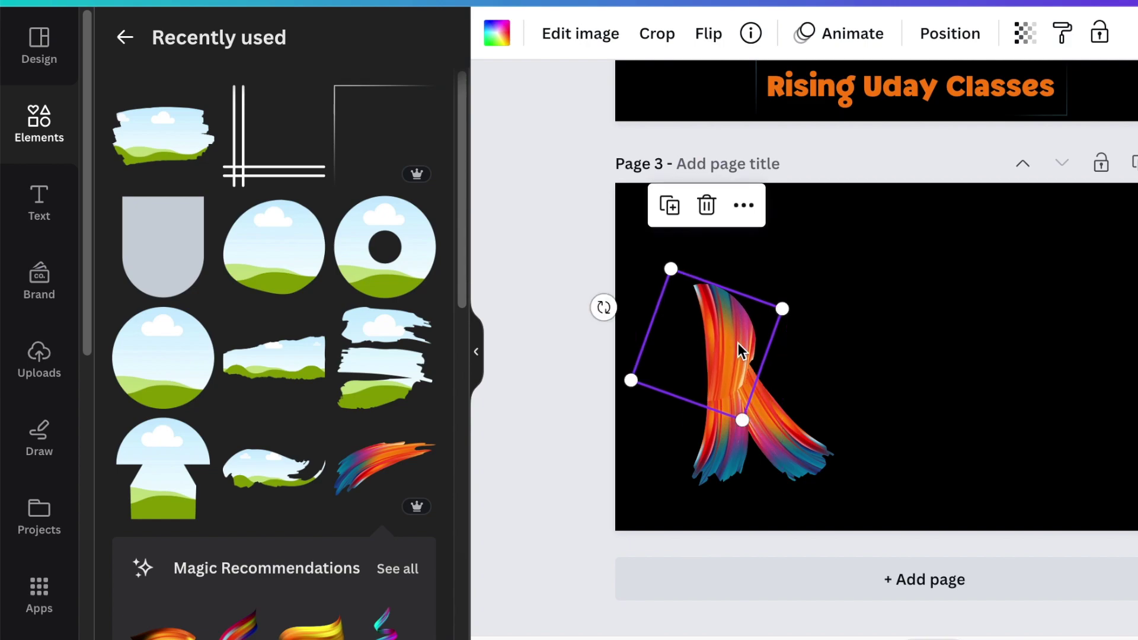
click(876, 412)
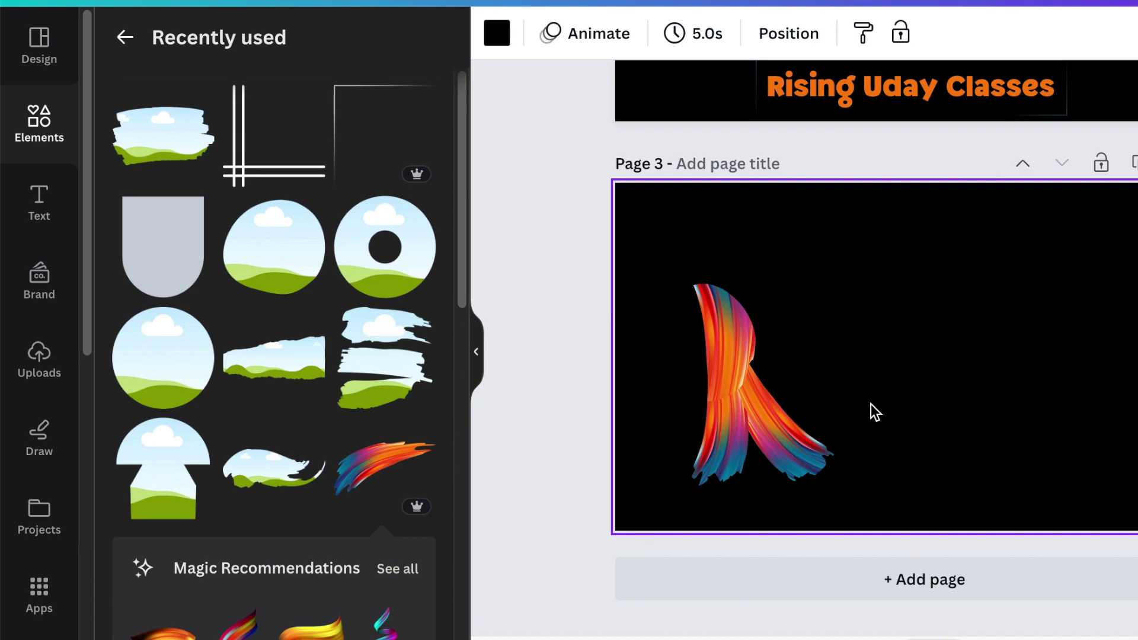
Step: Add the shield shape from the full Shapes collection to Page 3
click(49, 128)
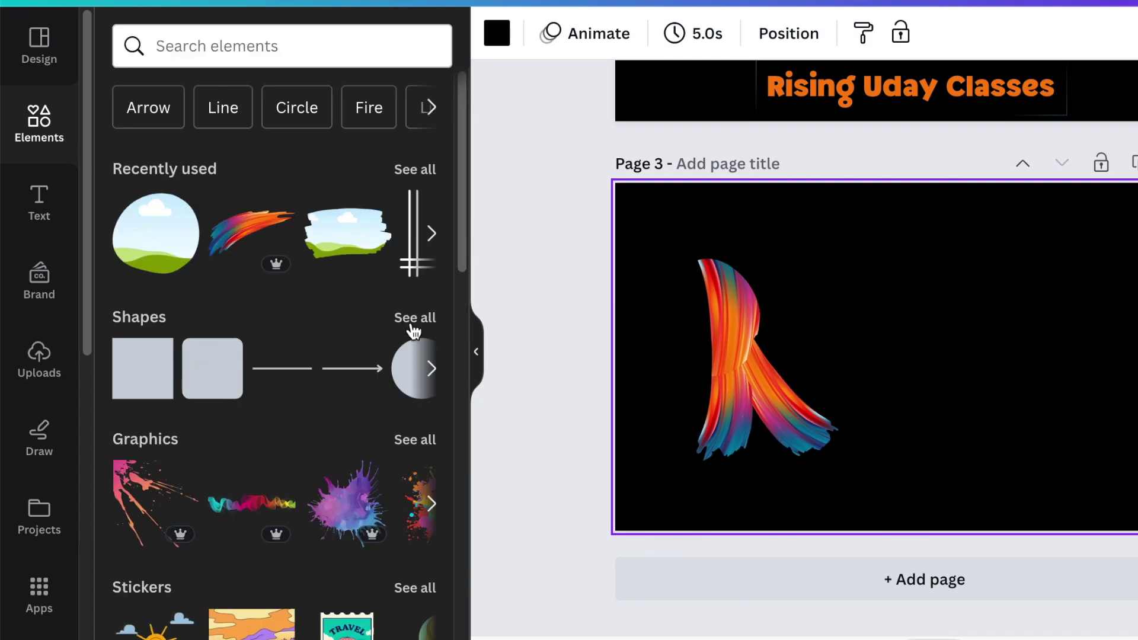
click(424, 320)
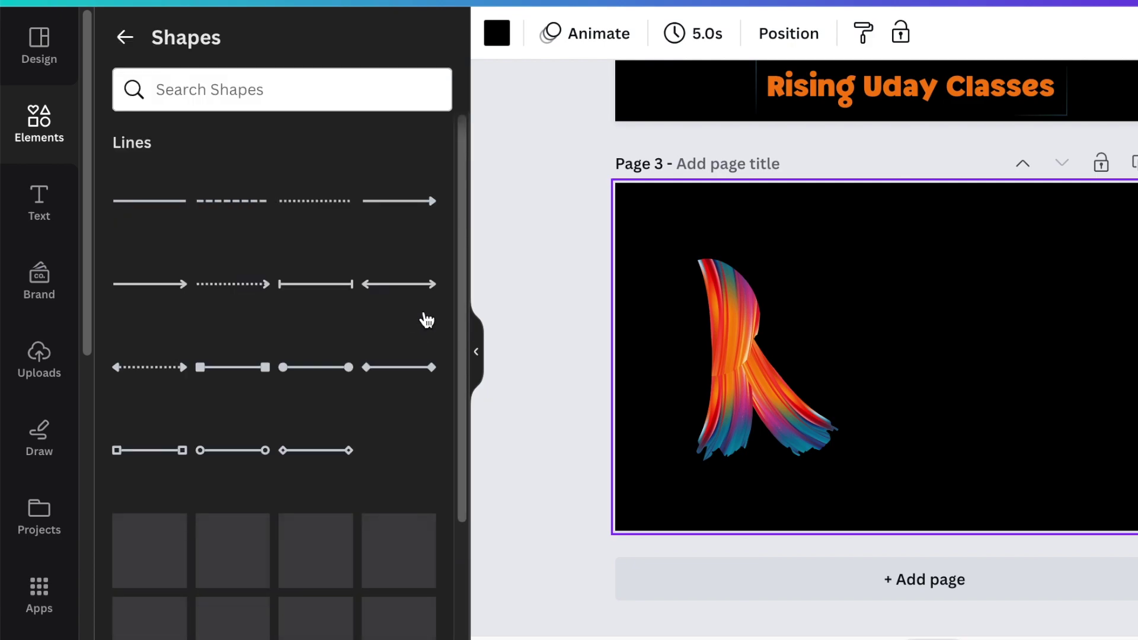
drag(463, 208, 455, 582)
scroll(452, 589, down, 2)
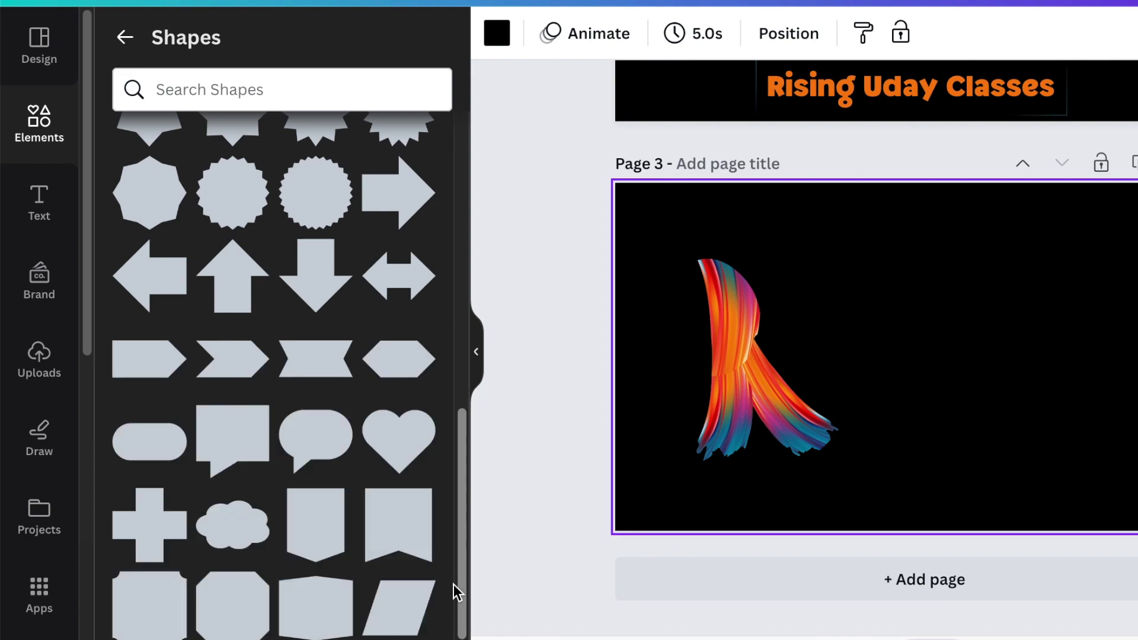
scroll(452, 590, down, 3)
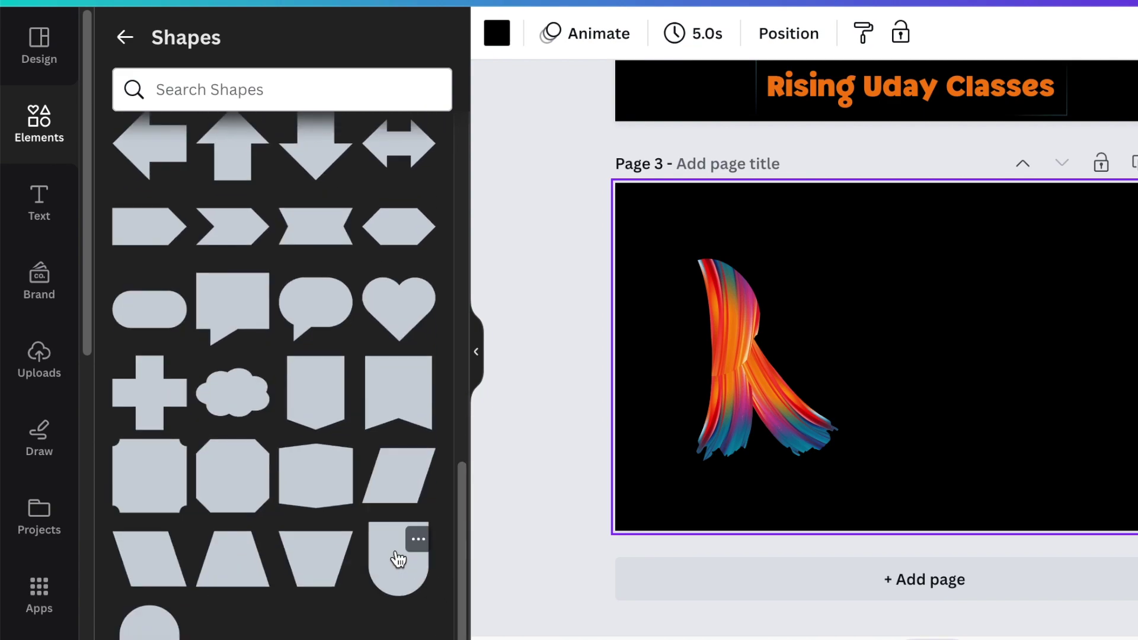
click(399, 552)
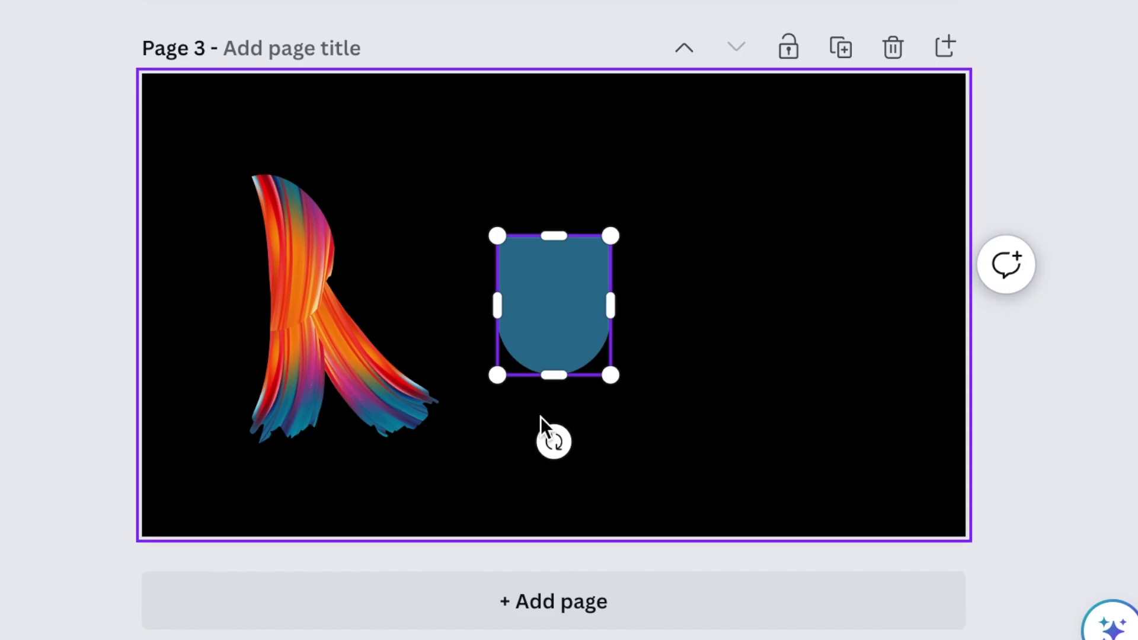
Step: Rotate the shield sideways, shrink it, colour it black, and place it in the R's bowl
drag(553, 442, 689, 308)
drag(625, 361, 543, 315)
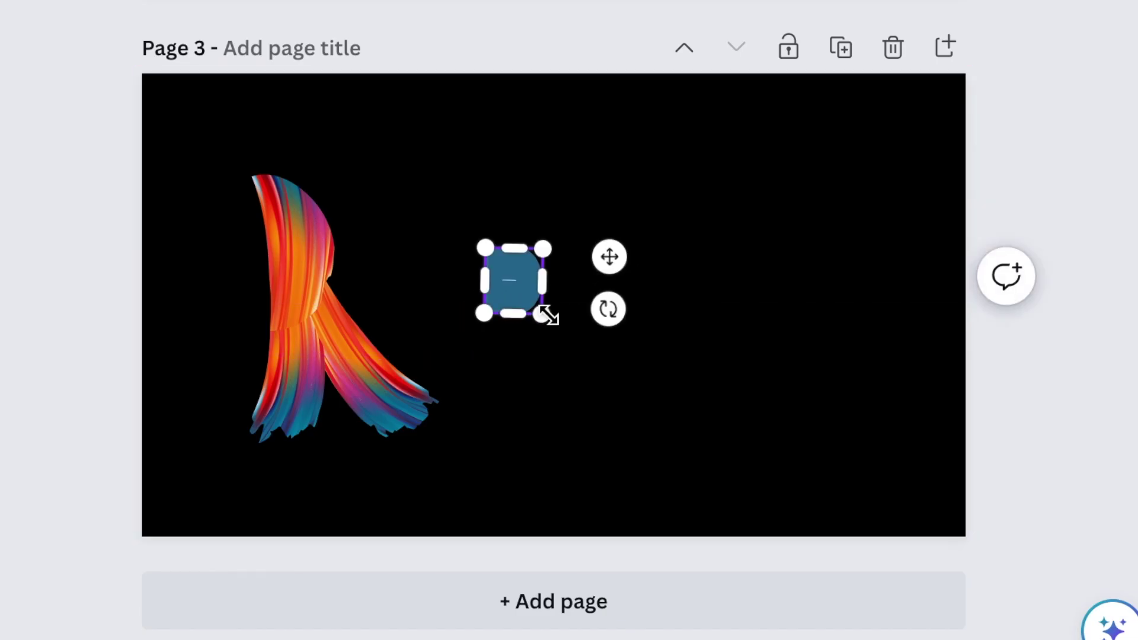
mouse_move(607, 257)
mouse_down()
mouse_move(376, 223)
mouse_move(393, 225)
mouse_move(386, 216)
mouse_up()
click(490, 297)
click(305, 249)
drag(338, 322, 330, 323)
click(521, 234)
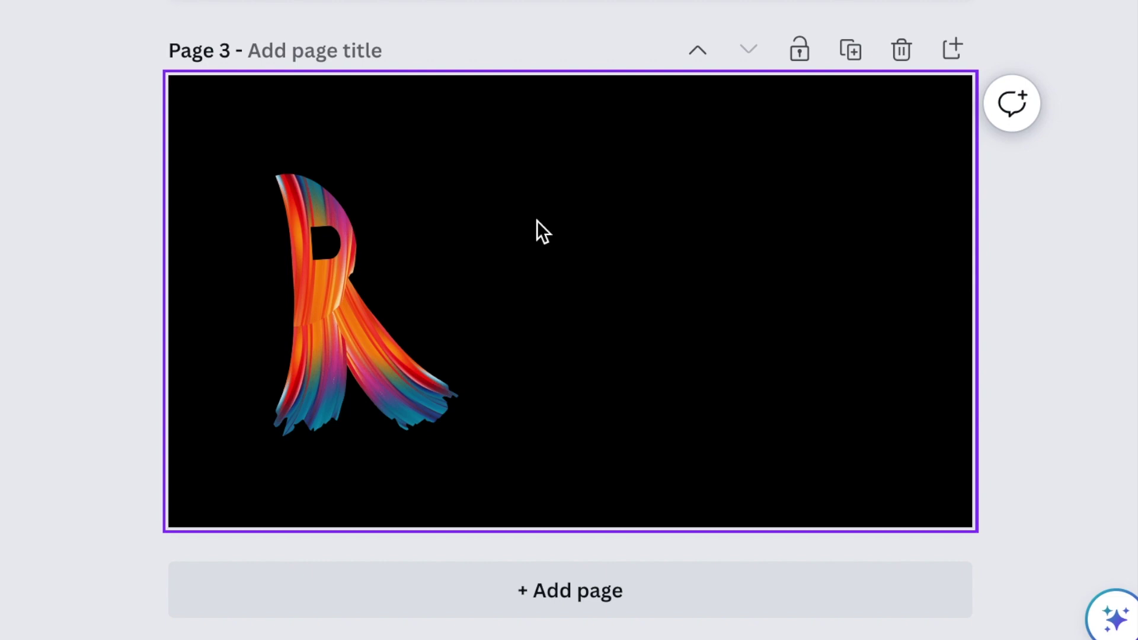
Step: Duplicate the R's leg stroke twice, mirror one copy, and cross the two into a V
click(398, 407)
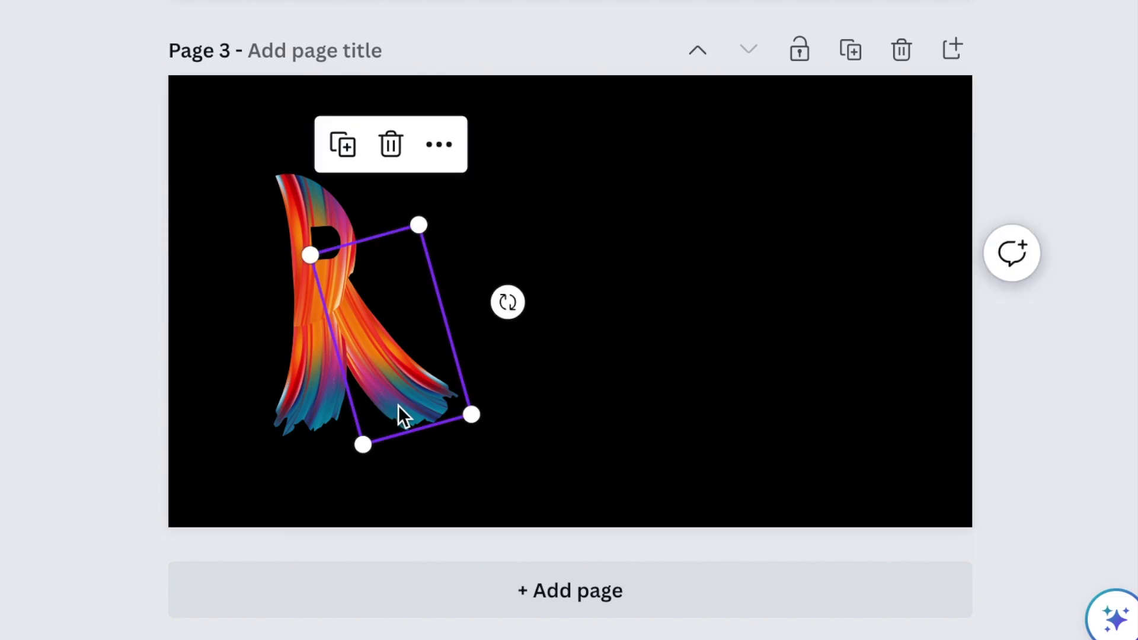
click(356, 146)
drag(436, 423, 532, 395)
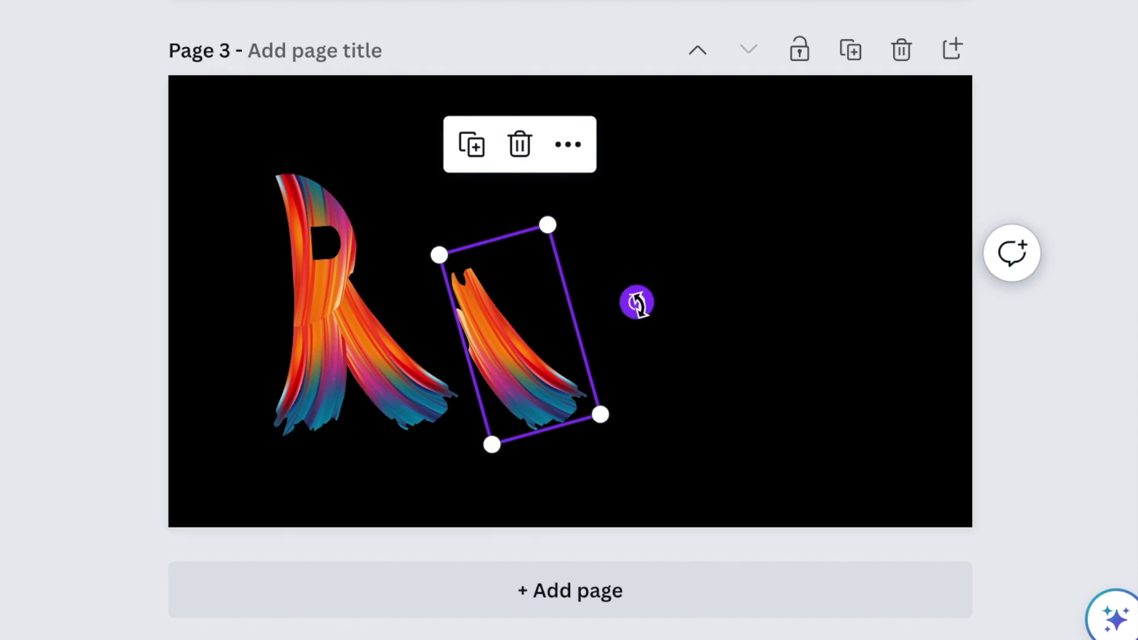
drag(637, 327, 632, 334)
click(470, 161)
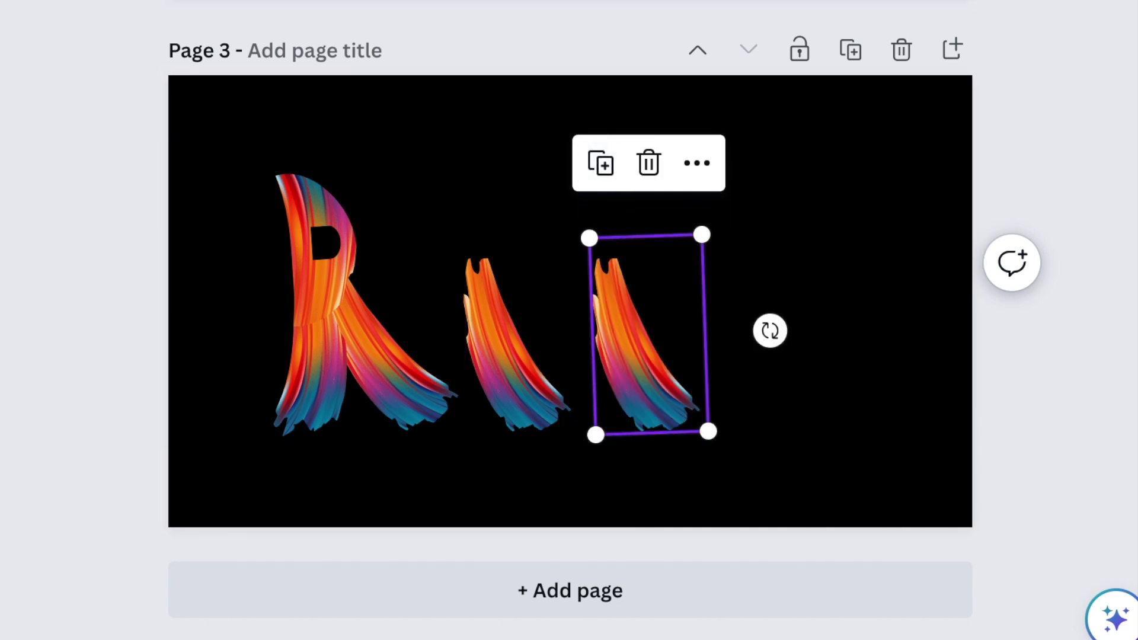
click(358, 5)
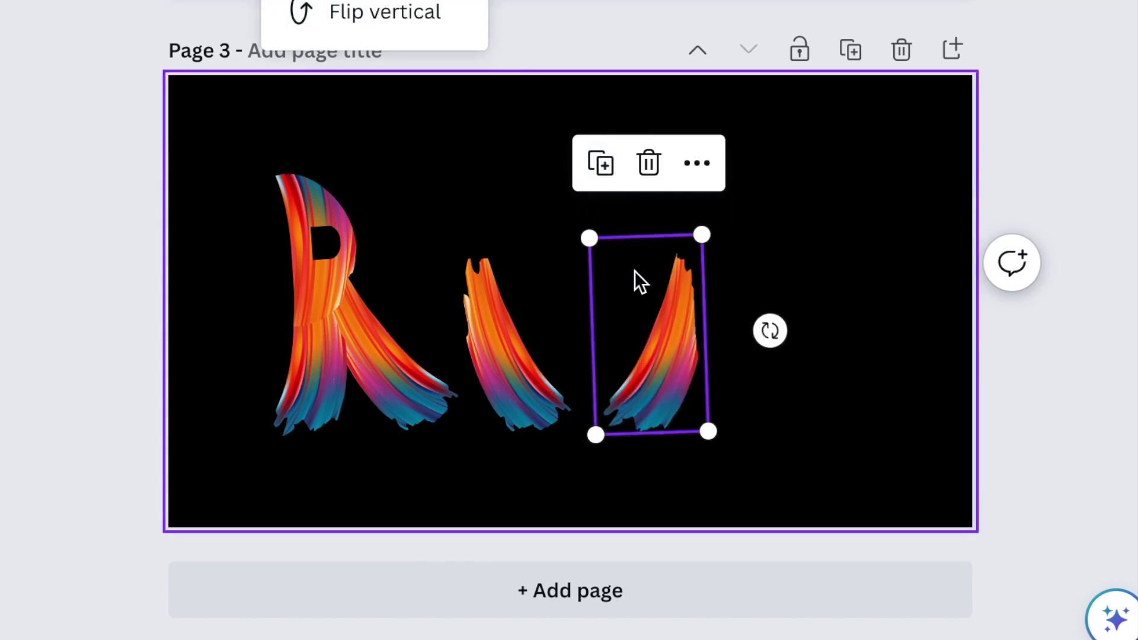
drag(684, 406, 593, 405)
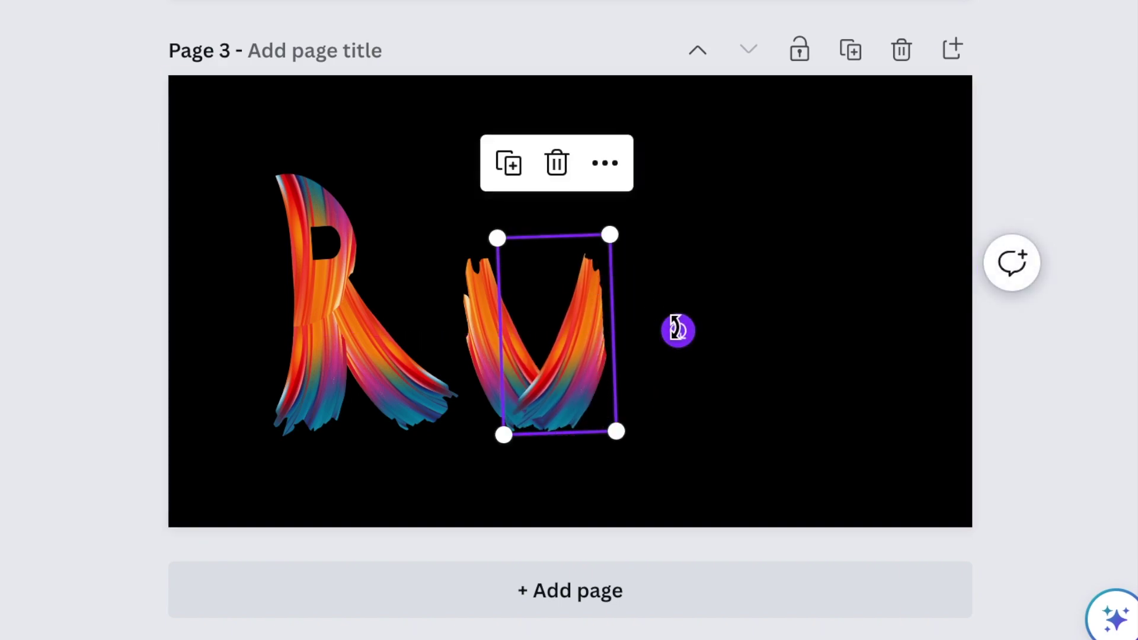
drag(679, 332, 687, 338)
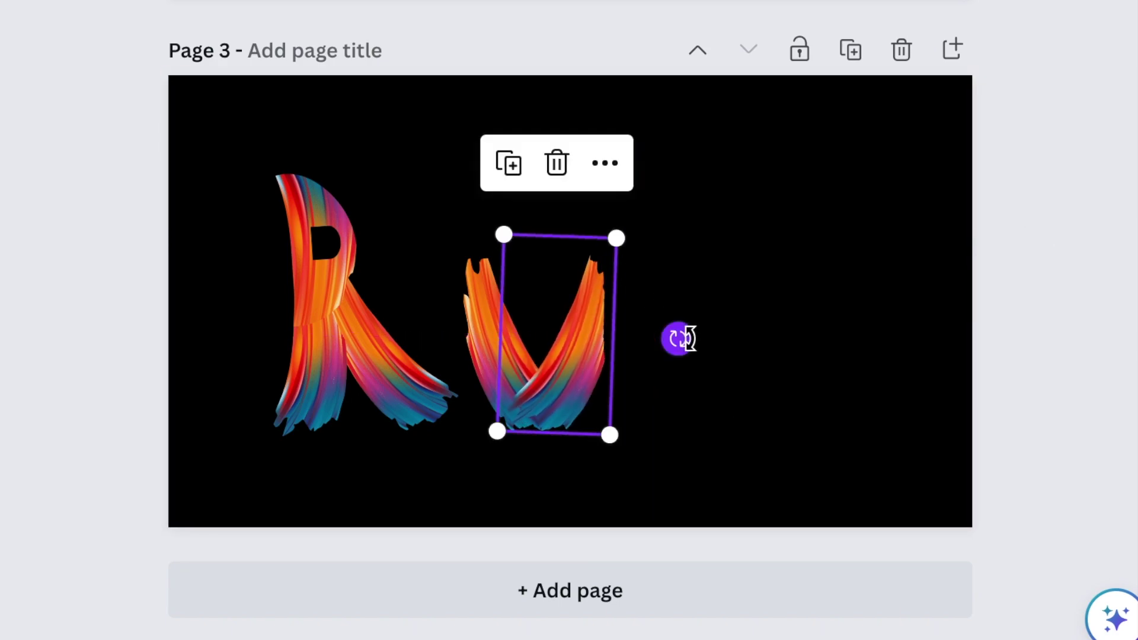
drag(580, 354, 580, 354)
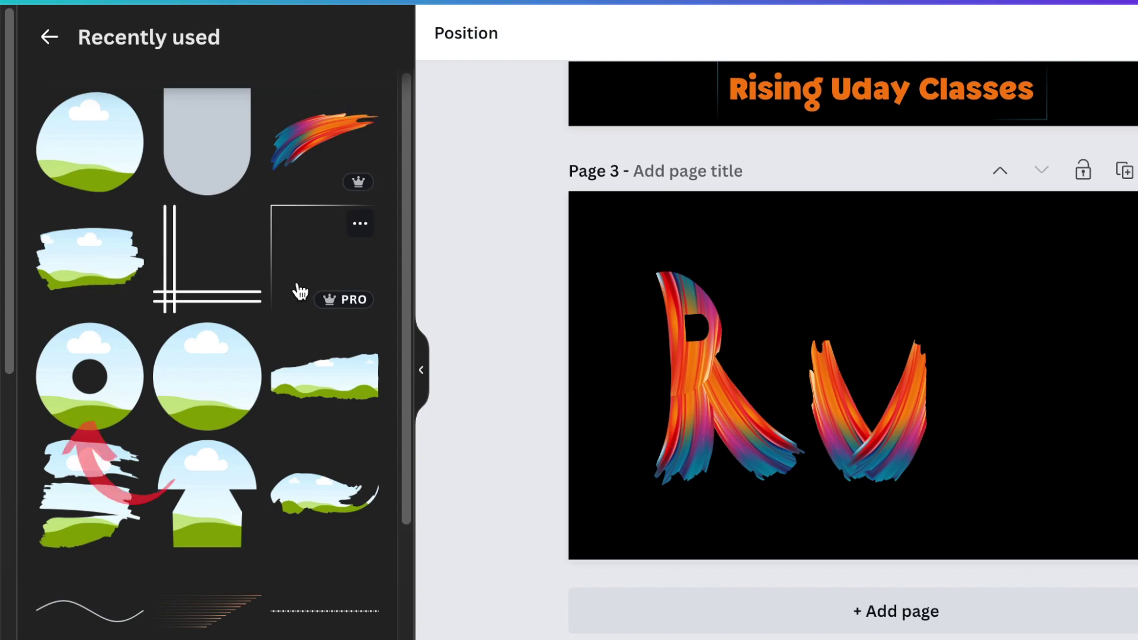
Step: Add a donut frame beside the V, fill it with the rainbow brush, and rotate about 45°
click(81, 389)
drag(958, 415, 1125, 424)
mouse_move(295, 153)
mouse_down()
mouse_move(790, 292)
mouse_move(1072, 428)
mouse_up()
mouse_move(1065, 537)
mouse_down()
mouse_move(1124, 564)
mouse_move(1133, 420)
mouse_up()
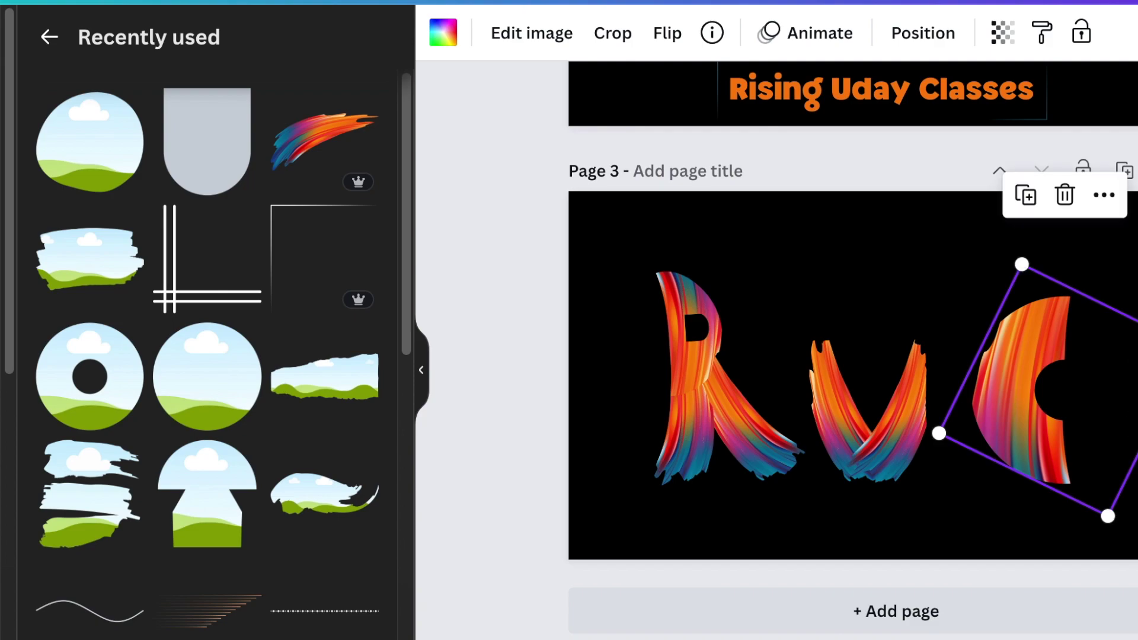
Step: Enlarge the C stroke to 399 × 399, align it with the R and V, and select all letters
drag(1032, 388, 1011, 388)
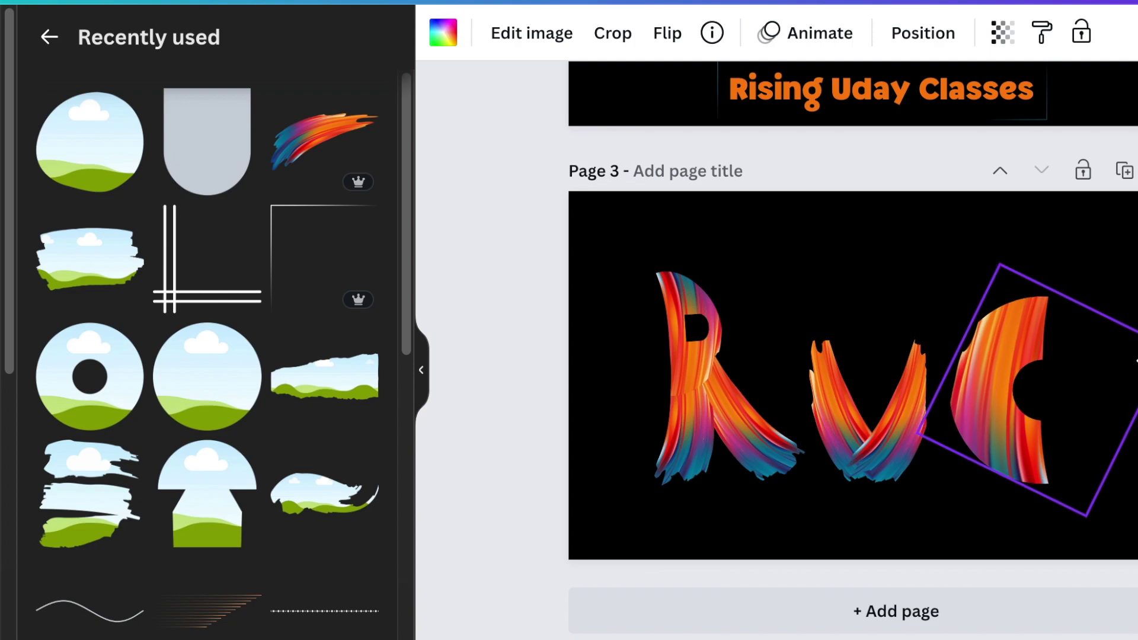
drag(999, 263, 991, 240)
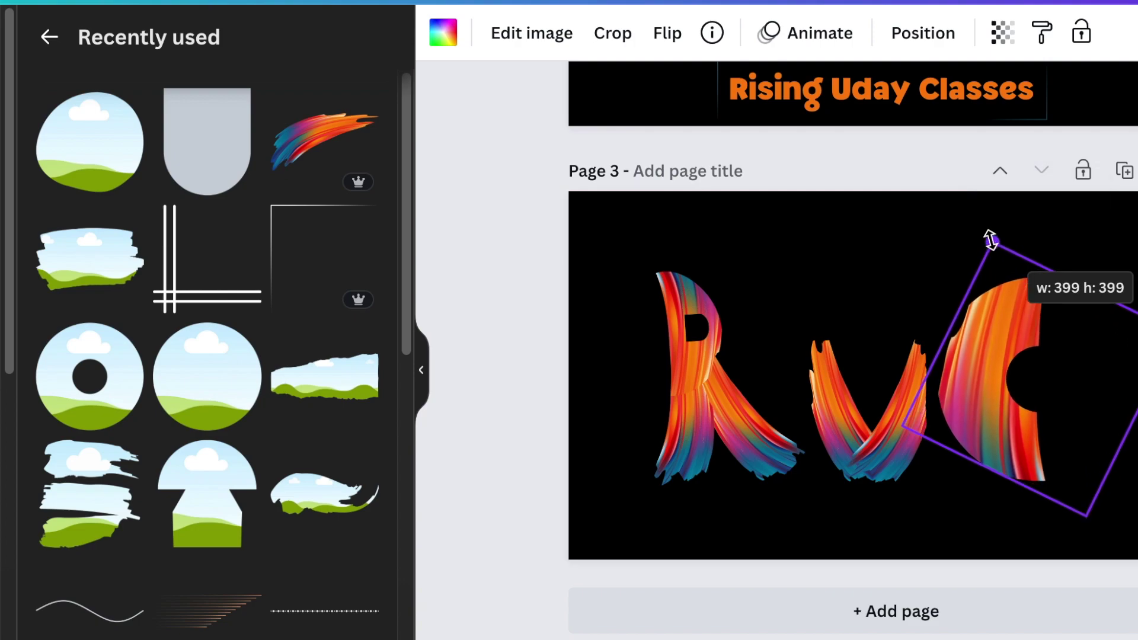
drag(966, 381, 977, 387)
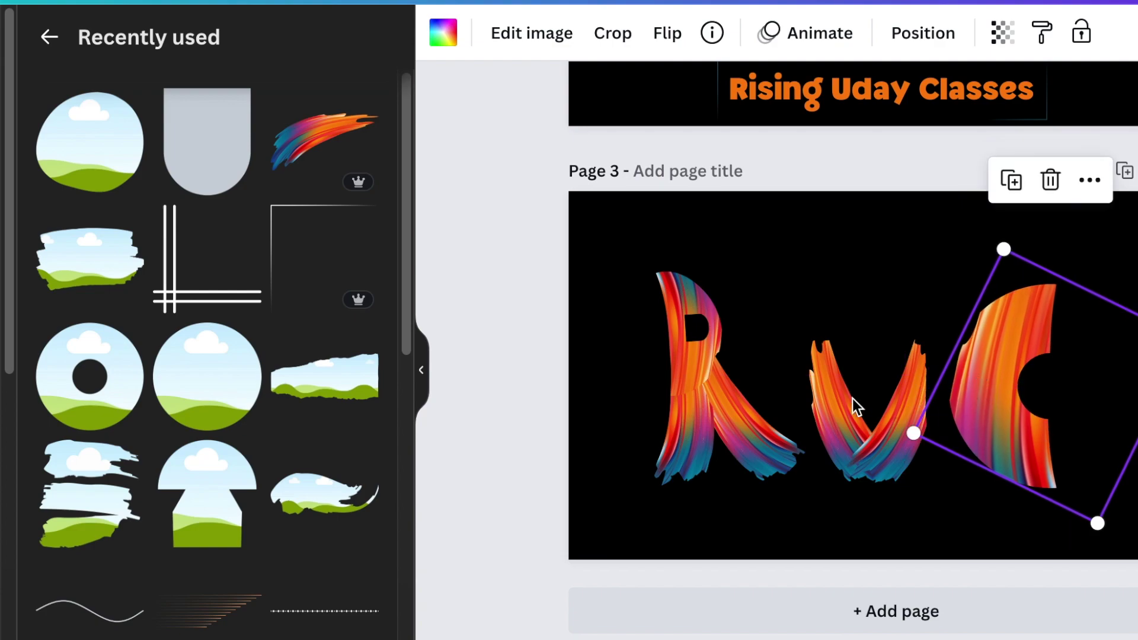
mouse_move(478, 402)
mouse_down()
mouse_move(781, 396)
mouse_move(1075, 430)
mouse_move(1101, 402)
mouse_up()
Step: Add an enlarged text box below the RVC letters and set its font to Minnie Play
click(985, 550)
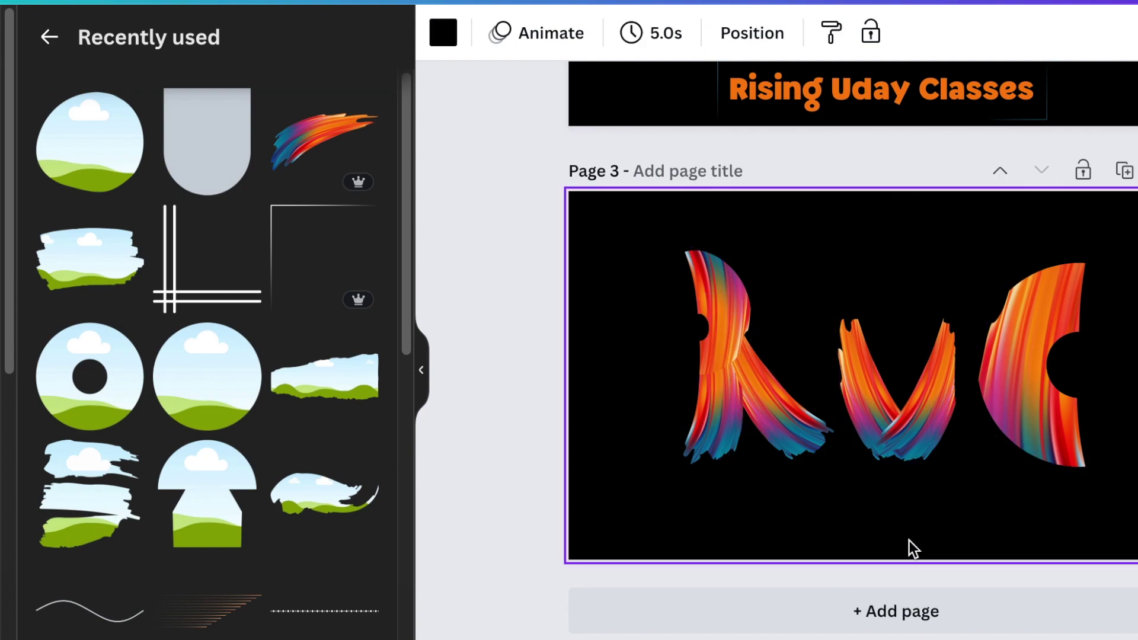
key(t)
drag(864, 369, 650, 365)
drag(815, 433, 900, 578)
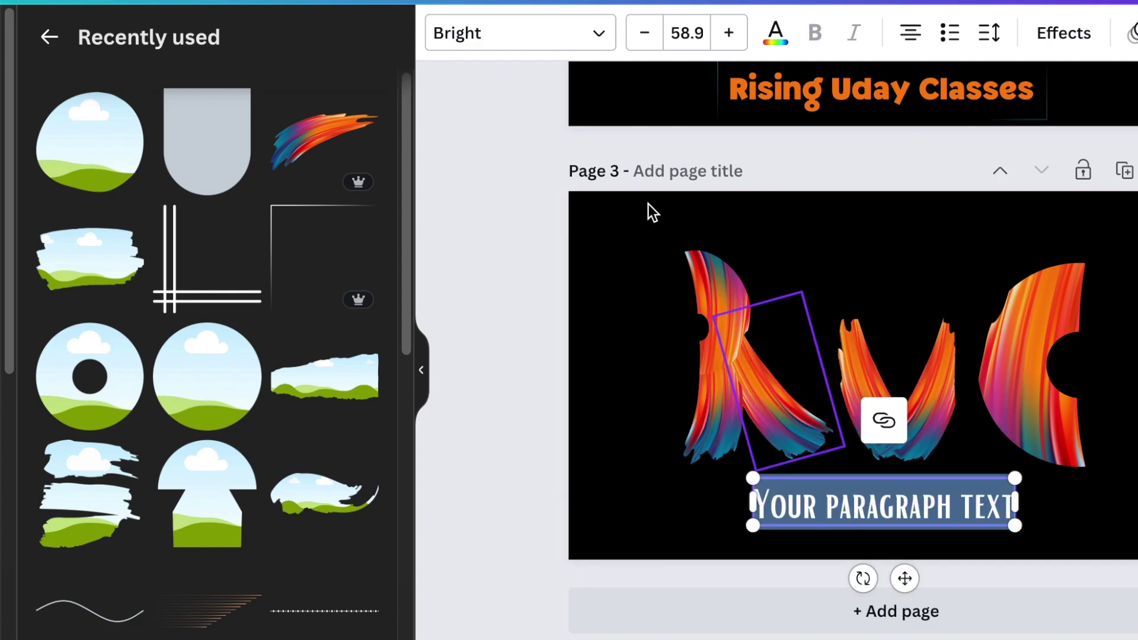
click(593, 36)
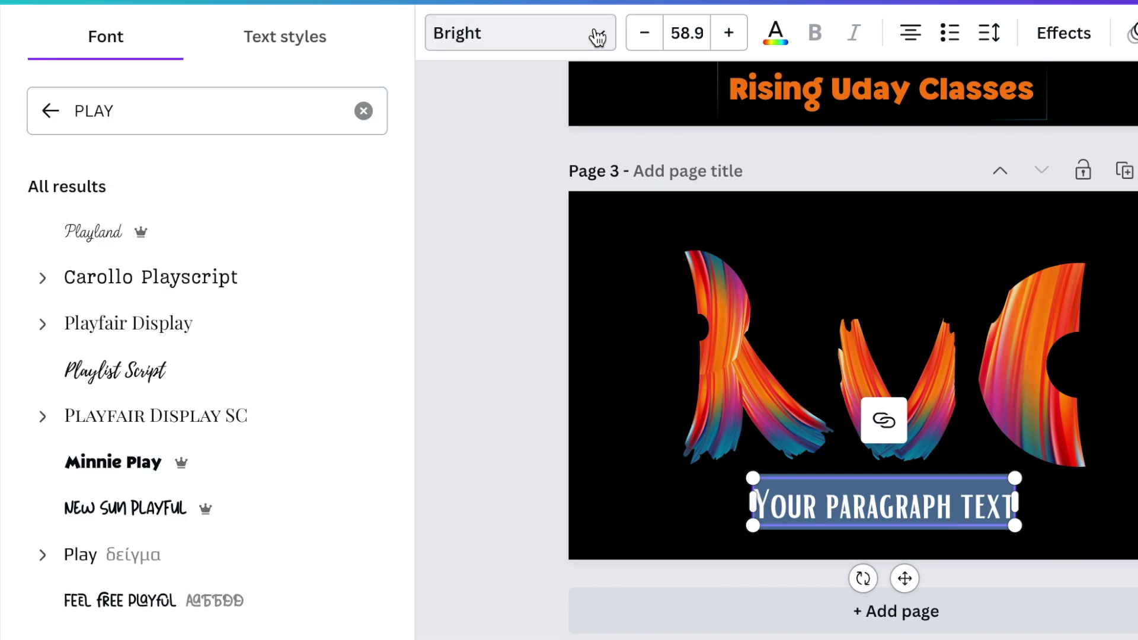
click(152, 466)
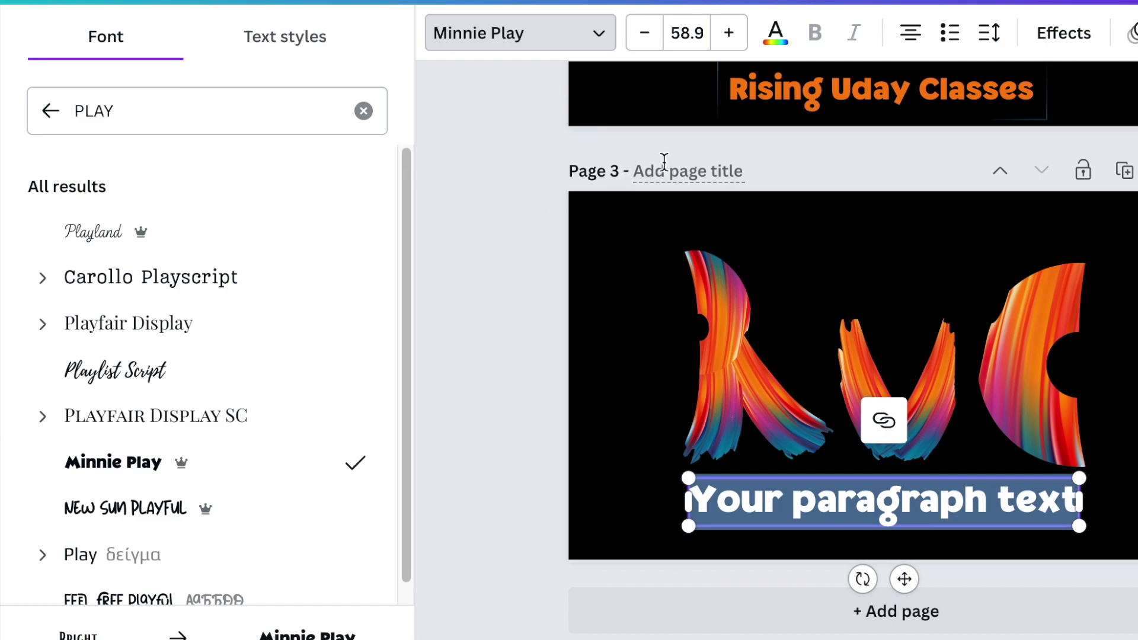
Step: Replace the placeholder text with 'Rising Uday Classes'
click(859, 508)
triple_click(859, 508)
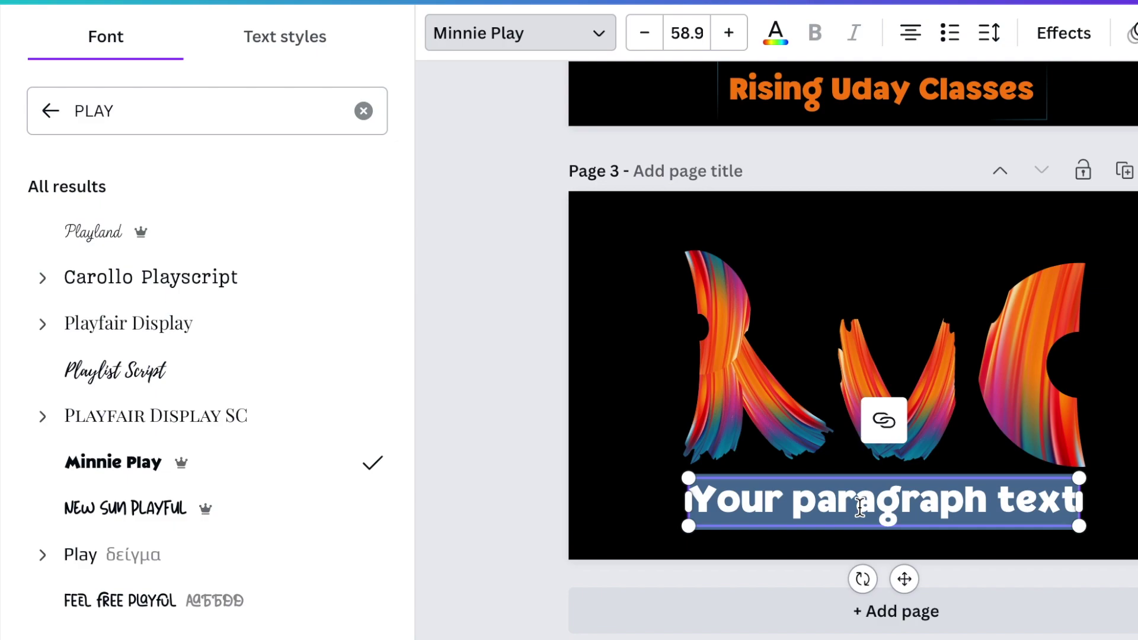
text(RISI)
key(BackSpace)
key(BackSpace)
text(sin)
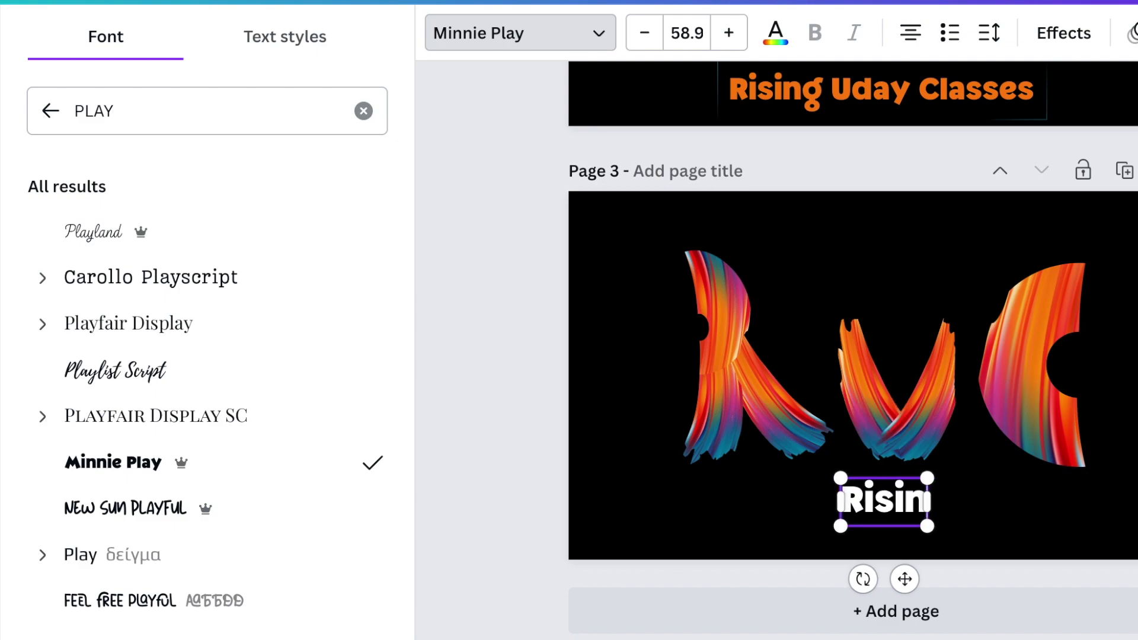
text(g Uday)
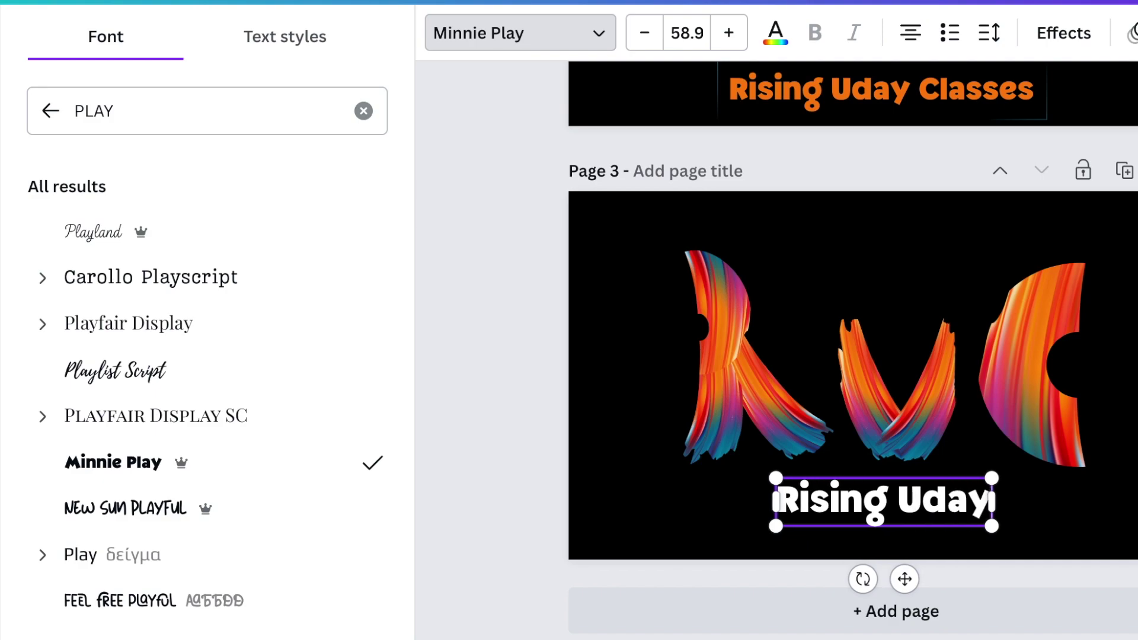
text( Classes)
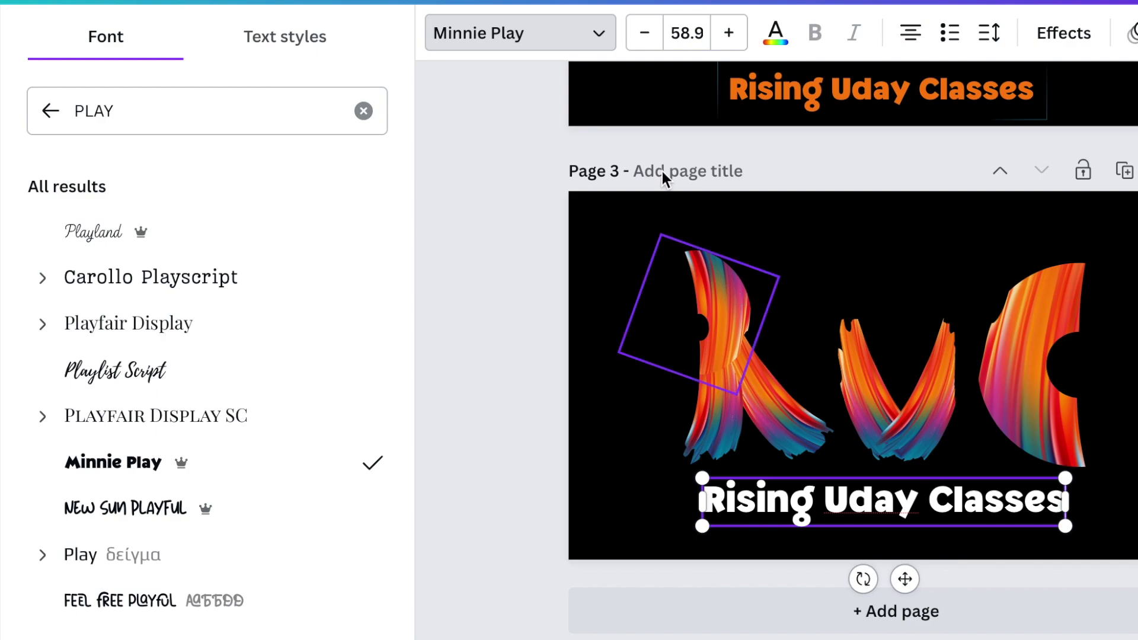
click(777, 34)
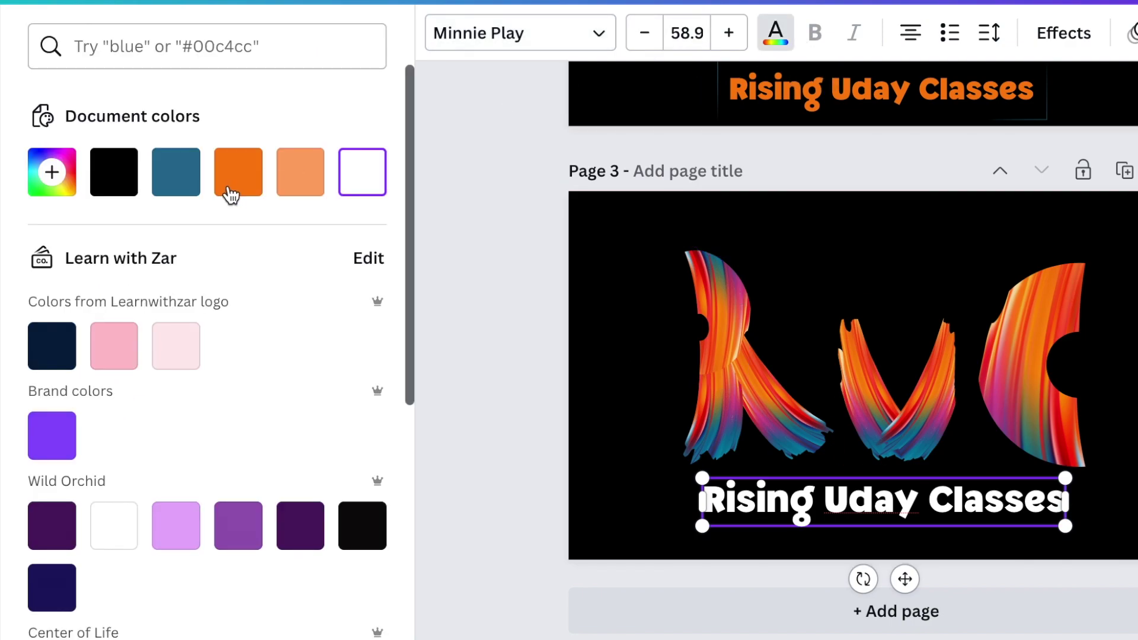
Step: Color the 'Rising Uday Classes' caption with the orange Document colors swatch to match the heading
click(248, 178)
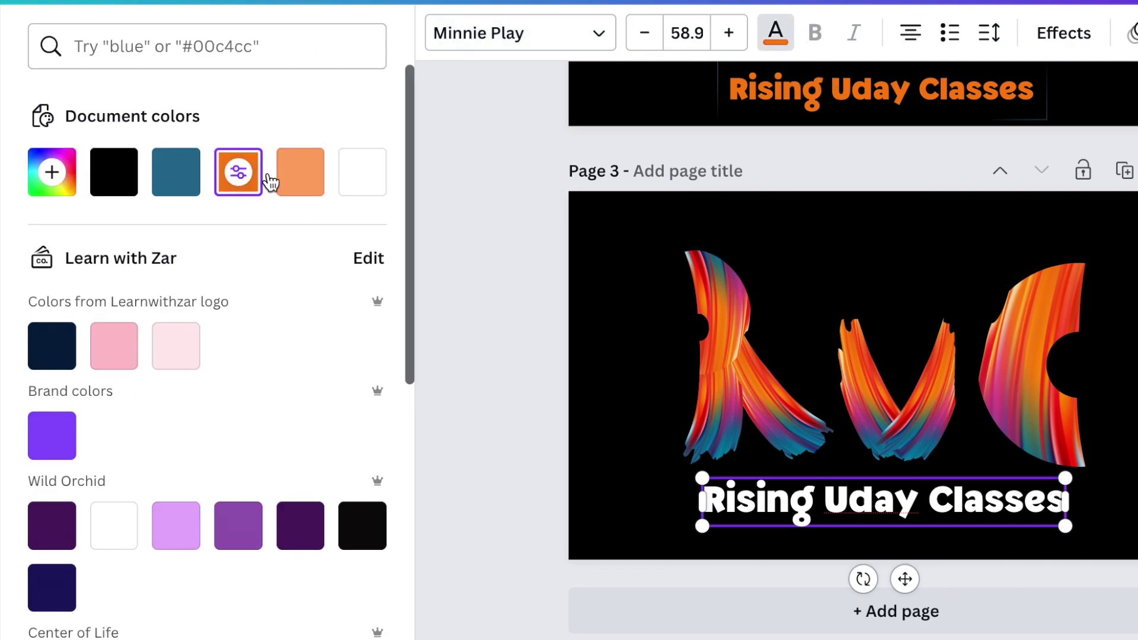
click(265, 178)
click(564, 402)
click(564, 401)
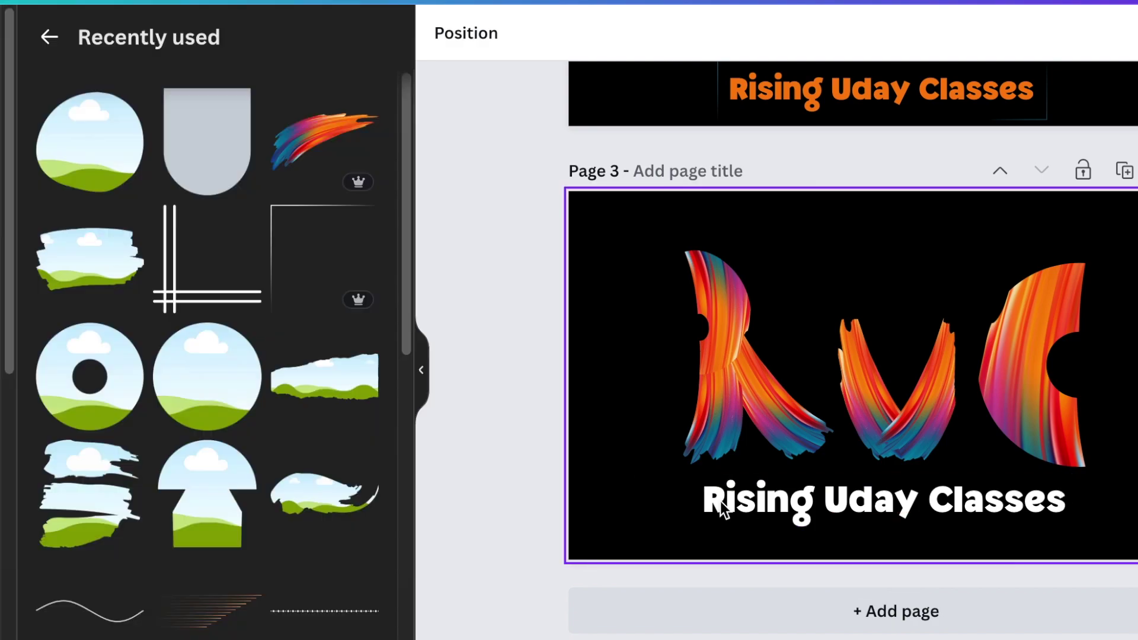
click(851, 521)
click(775, 33)
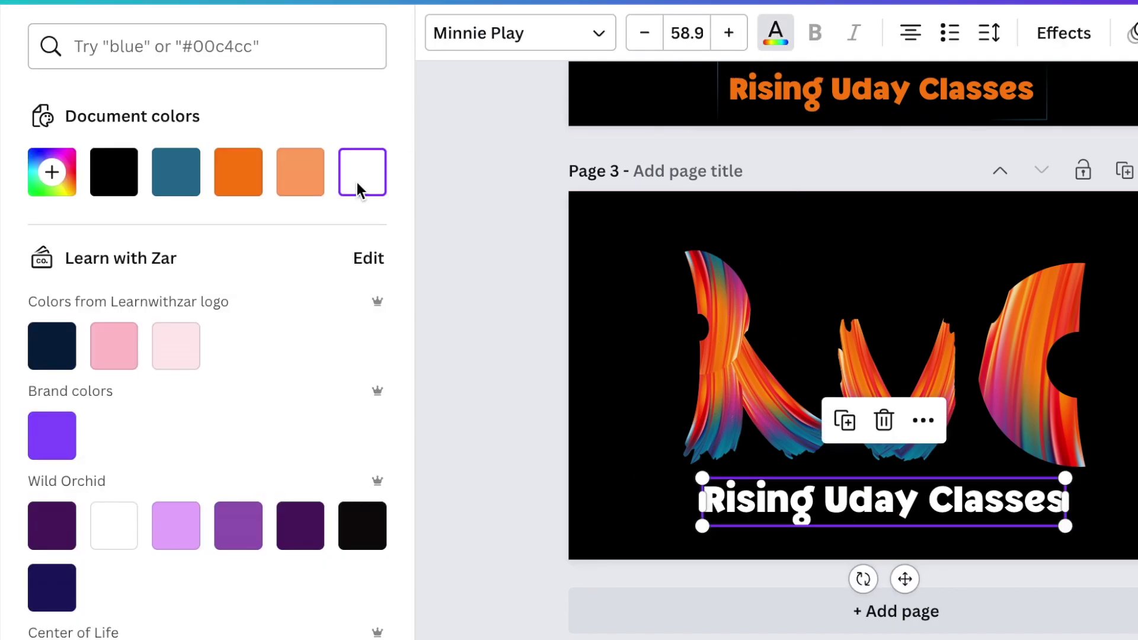
click(239, 173)
click(506, 421)
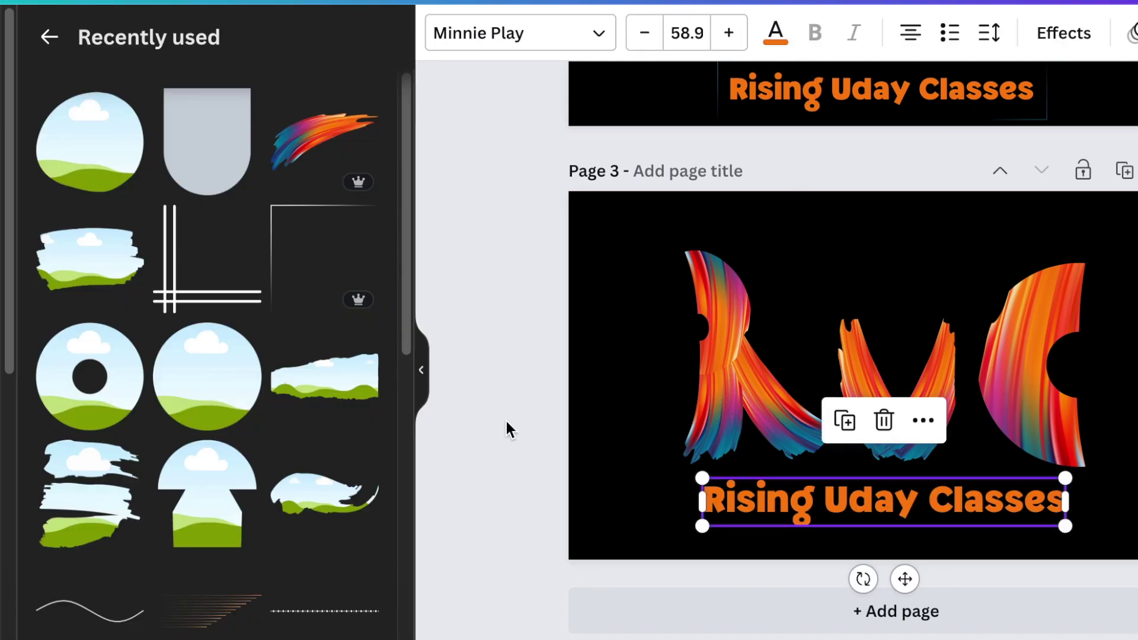
click(671, 527)
click(710, 520)
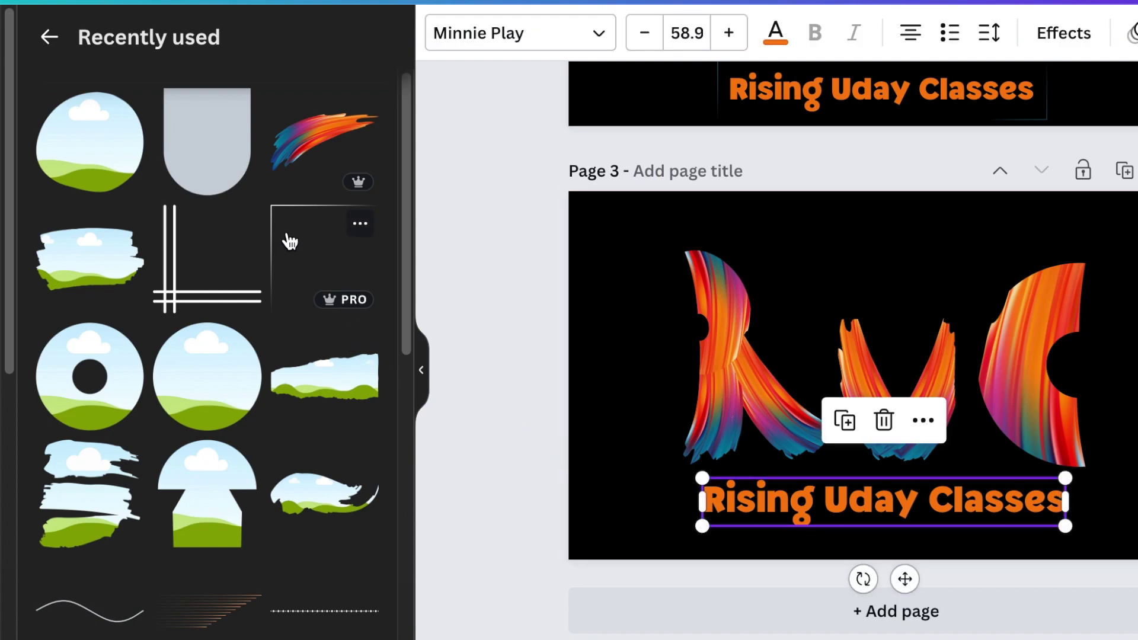
key(Tab)
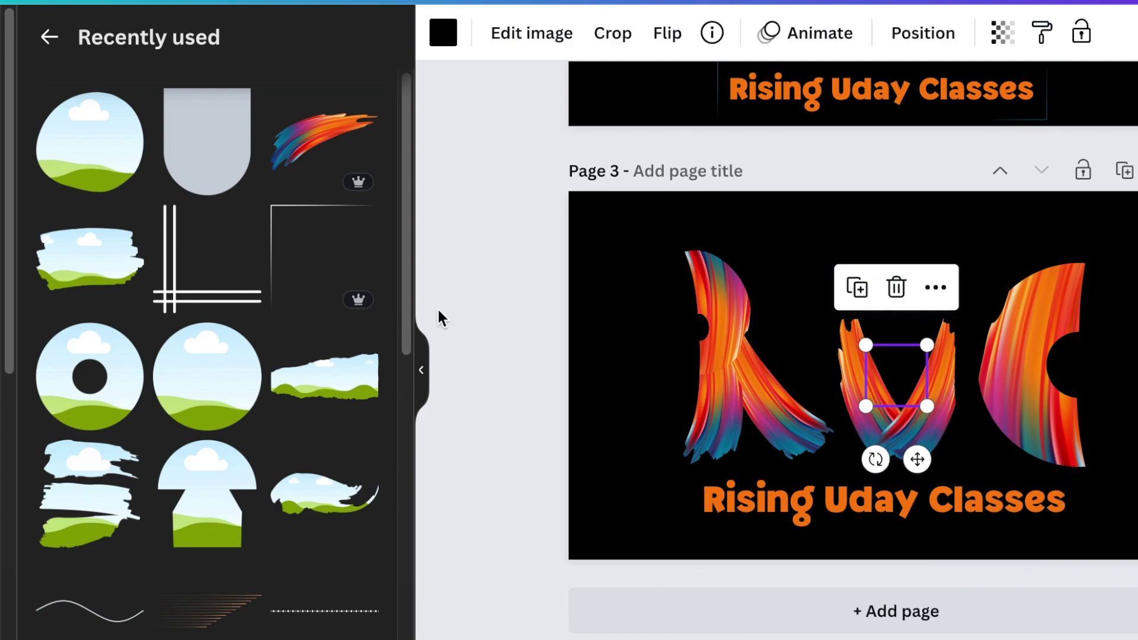
Step: Color the corner-line border element orange and position it around the 'Rising Uday Classes' caption
drag(918, 459, 733, 595)
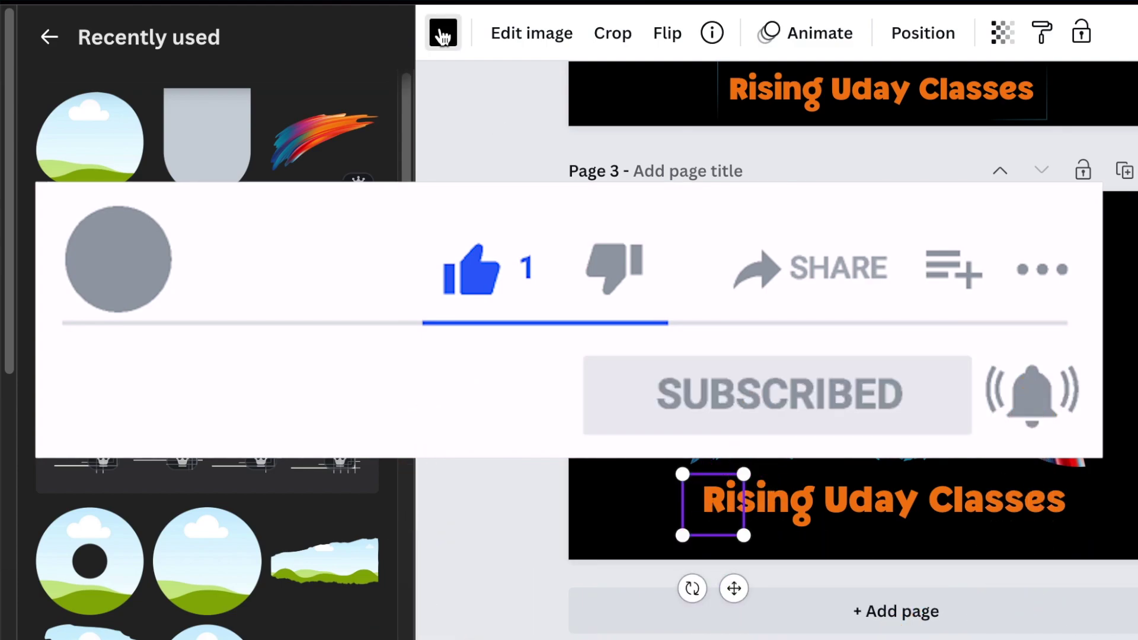
click(443, 33)
click(249, 176)
click(589, 509)
click(688, 508)
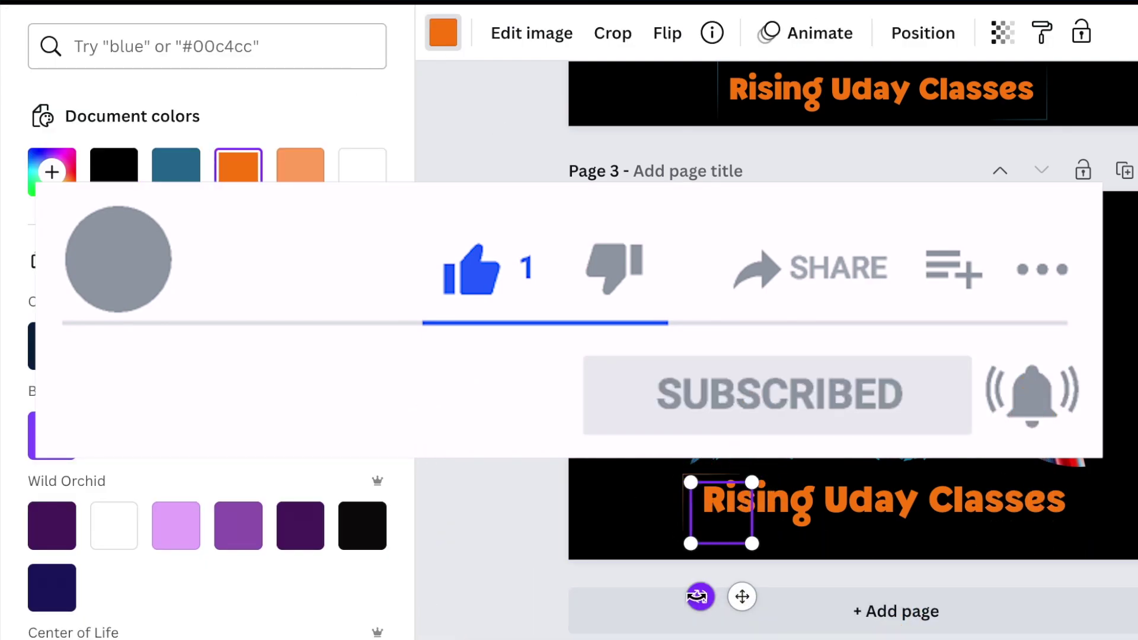
drag(691, 509, 1049, 505)
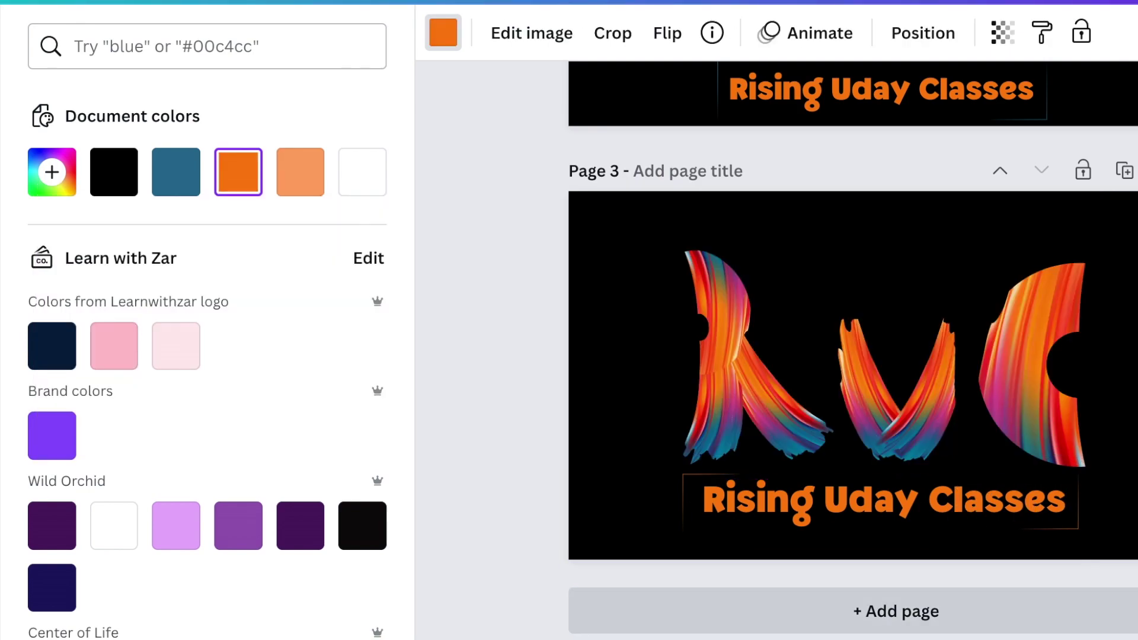
key(Escape)
Step: Place the black shape into the top of the R as its hole
click(622, 266)
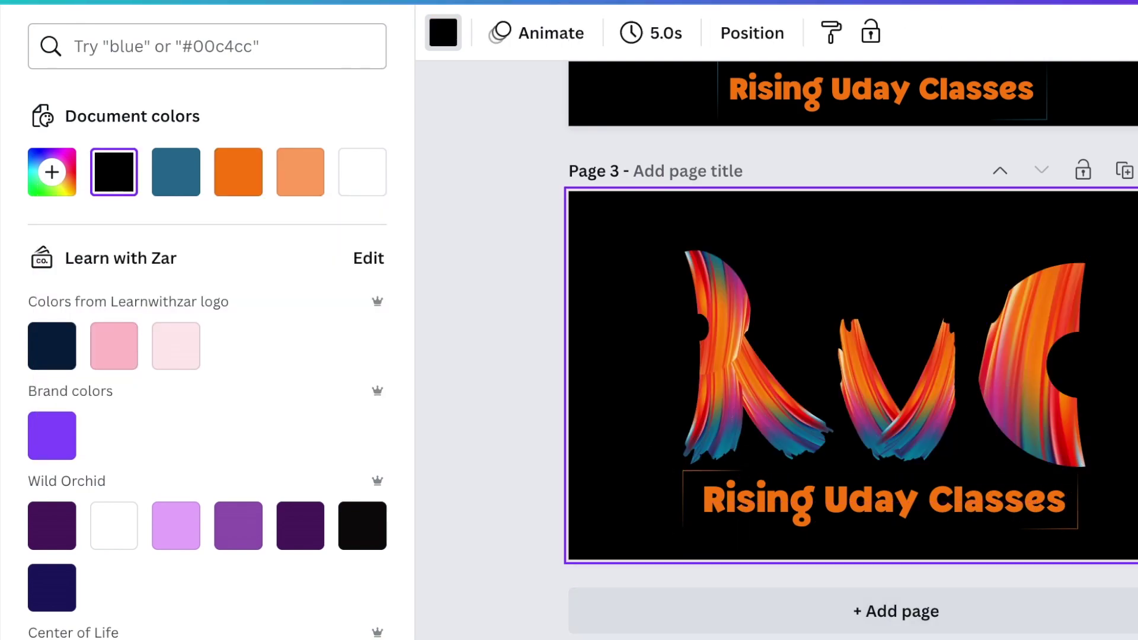
drag(701, 323, 720, 315)
key(Escape)
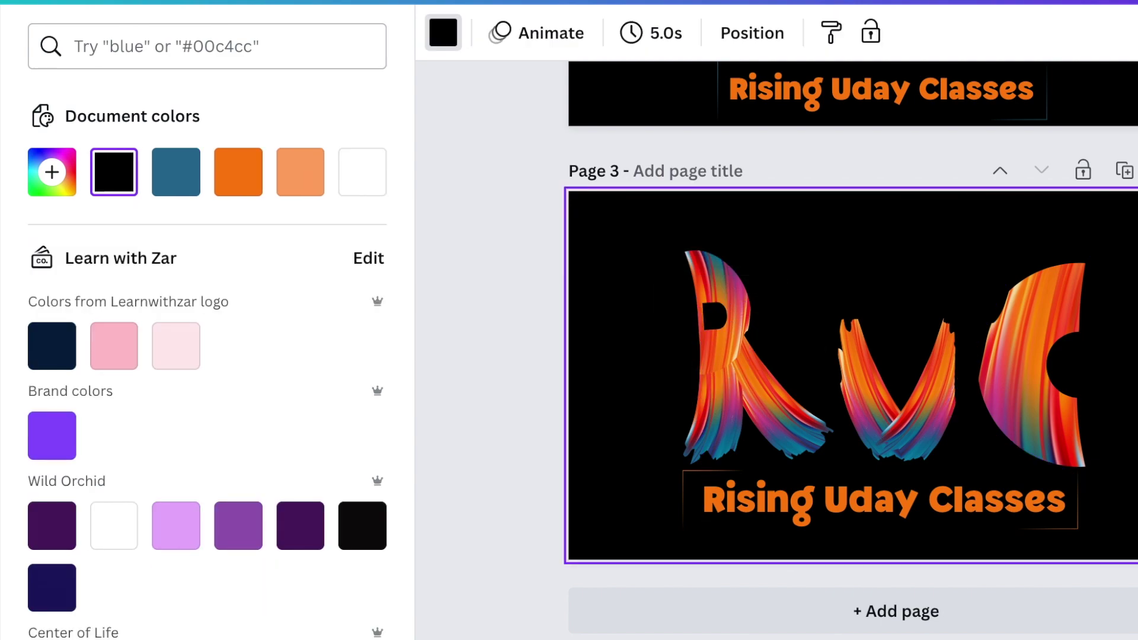